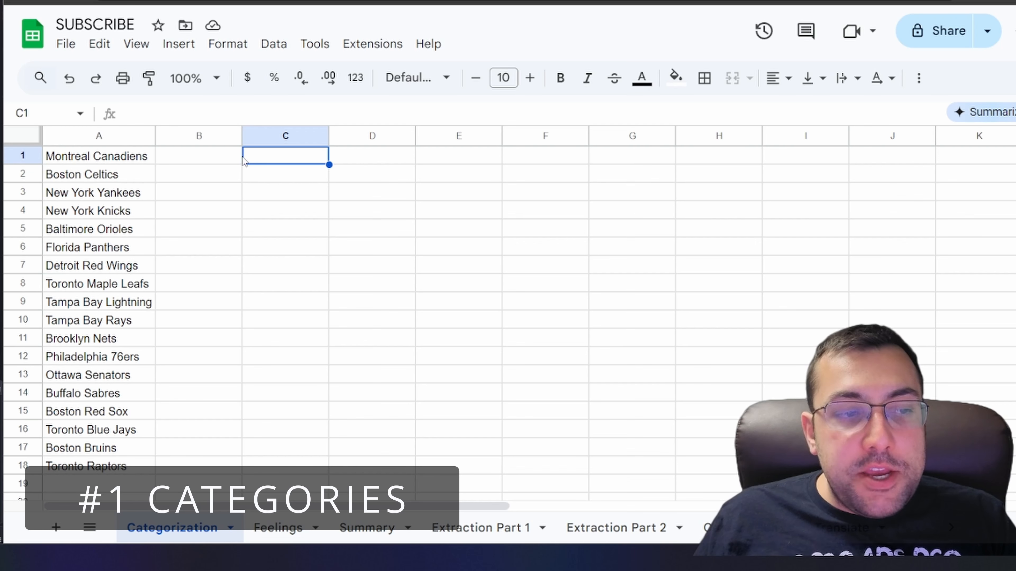
# Enter the formula =AI("What professional league does this team play in?", A1) in C1 beside the team list
pyautogui.moveTo(103, 164); pyautogui.dragTo(102, 466)
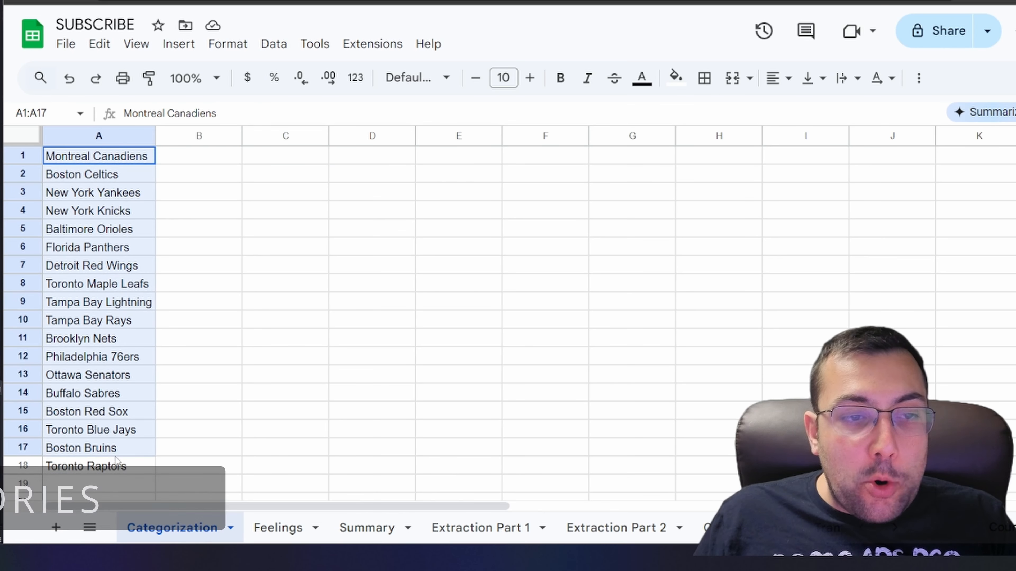
pyautogui.click(278, 164)
pyautogui.write('=AI("What professional league does this team play in?", A1)')
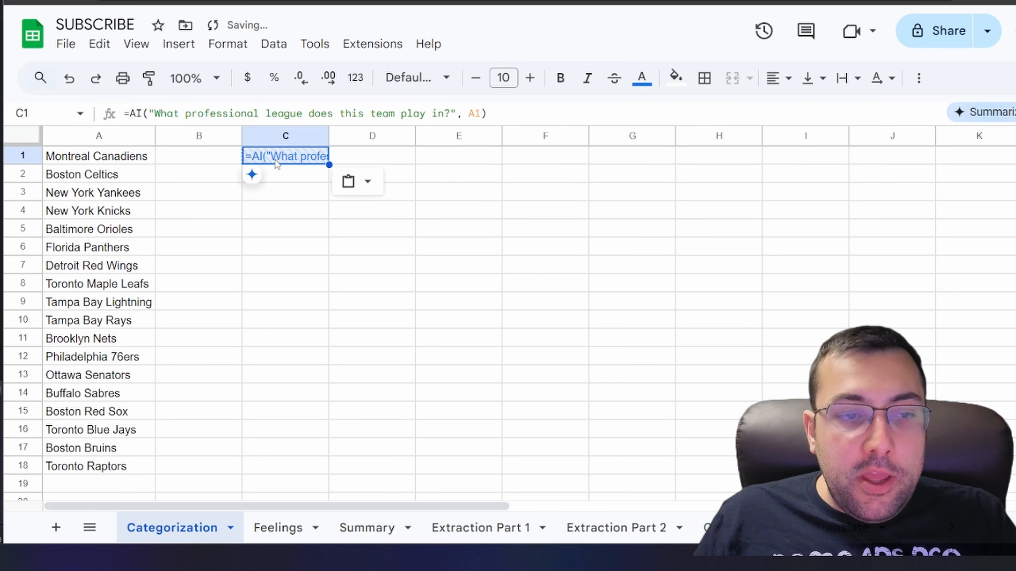
pyautogui.doubleClick(253, 164)
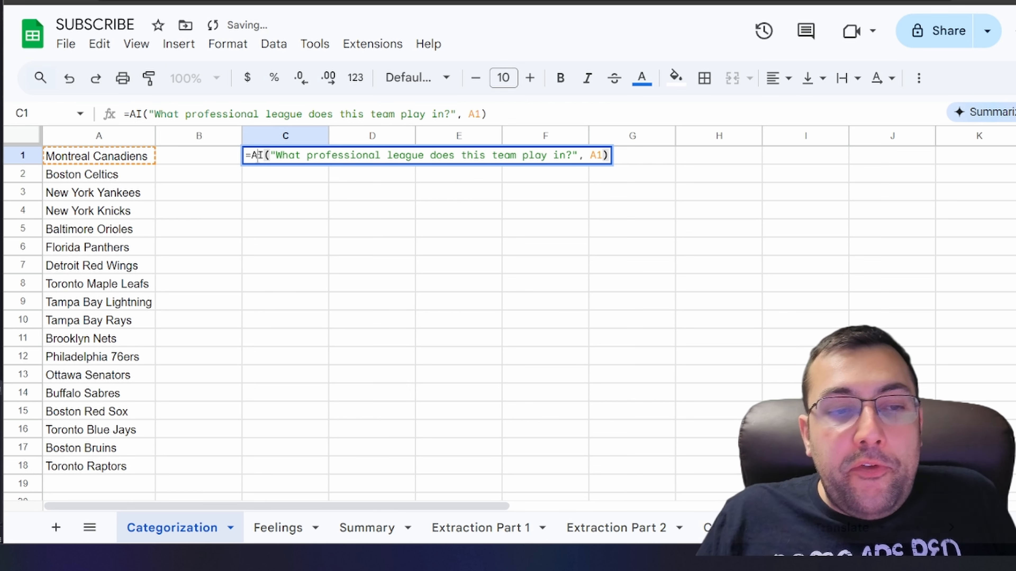
pyautogui.moveTo(256, 155); pyautogui.dragTo(602, 155)
pyautogui.click(280, 153)
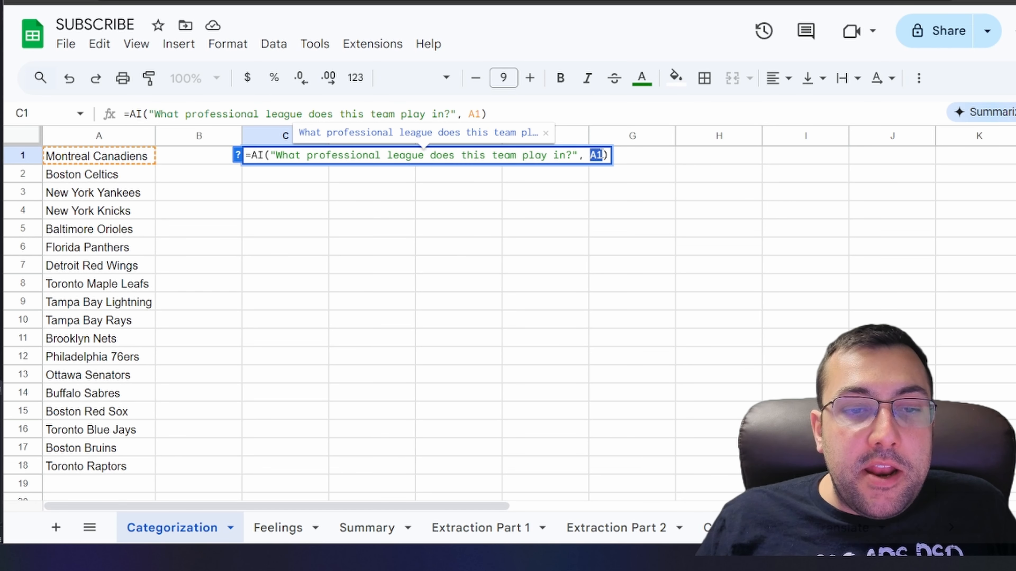
pyautogui.moveTo(252, 155); pyautogui.dragTo(497, 168)
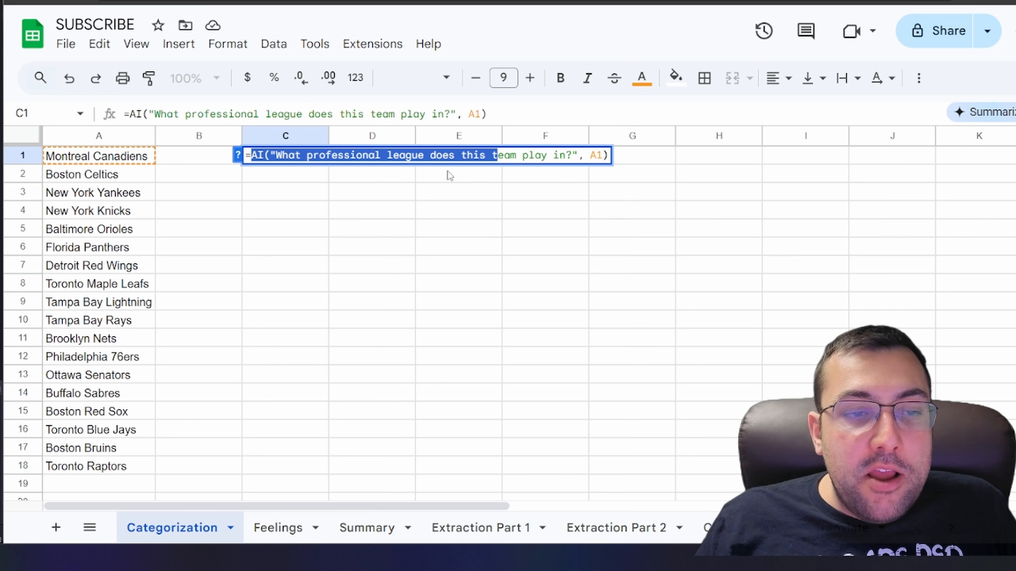
pyautogui.click(596, 156)
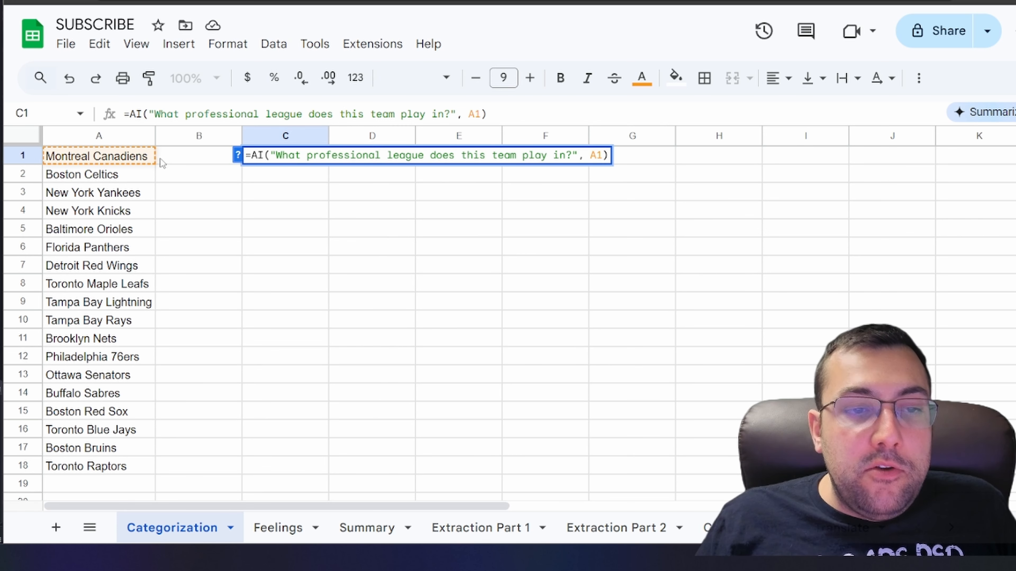
pyautogui.press('Return')
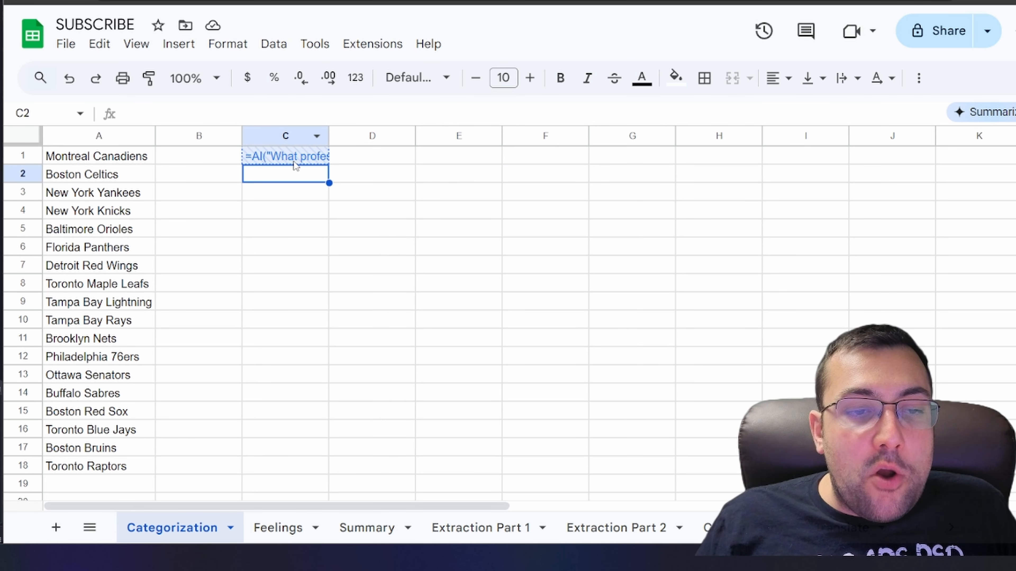
# Generate and insert the AI answer for C1, then auto-fit column C's width
pyautogui.click(314, 160)
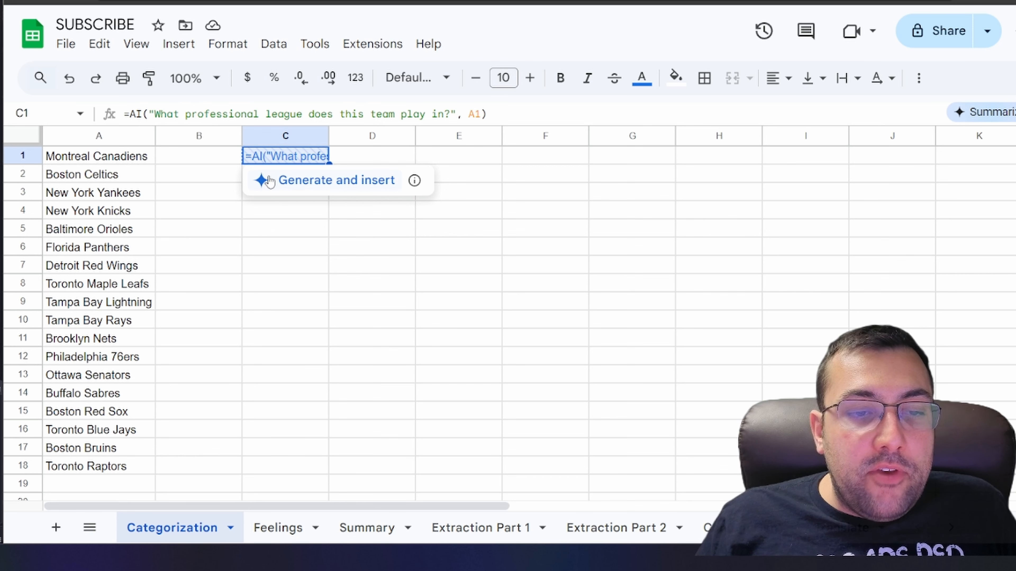
pyautogui.click(272, 180)
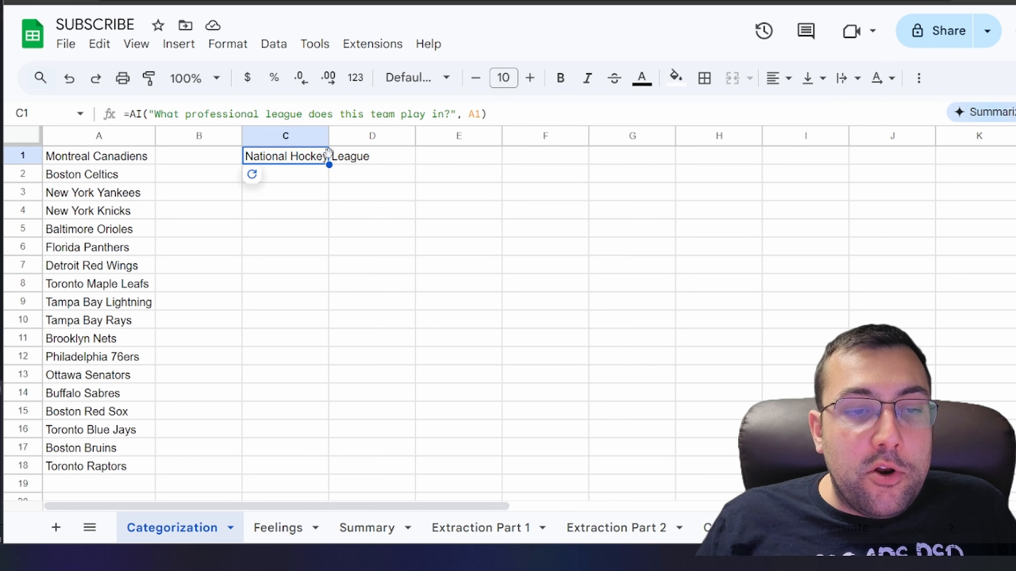
pyautogui.doubleClick(329, 136)
pyautogui.click(313, 205)
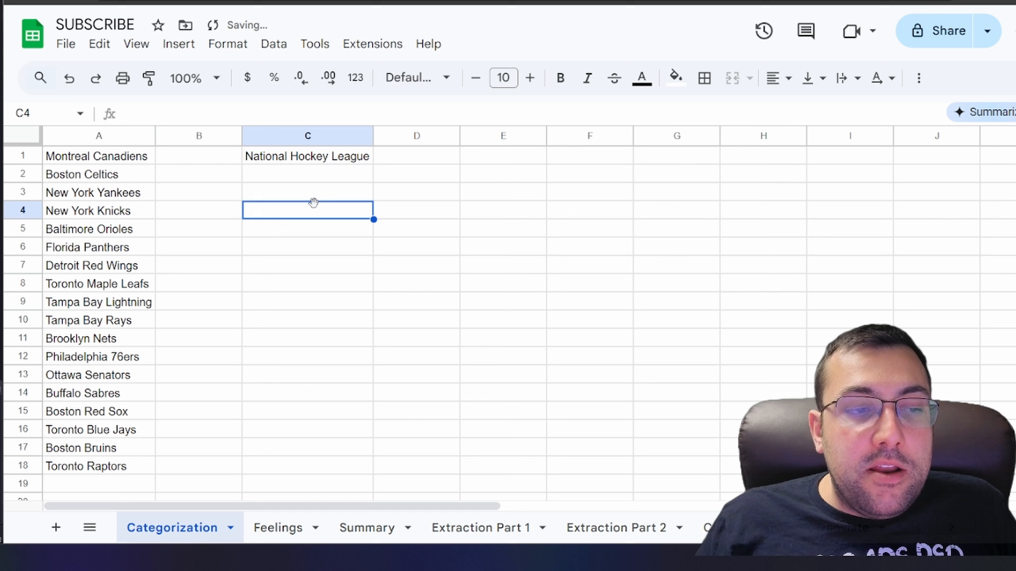
# Fill the league formula down from C1 through C18 and generate the AI answers for all teams
pyautogui.click(98, 160)
pyautogui.click(275, 158)
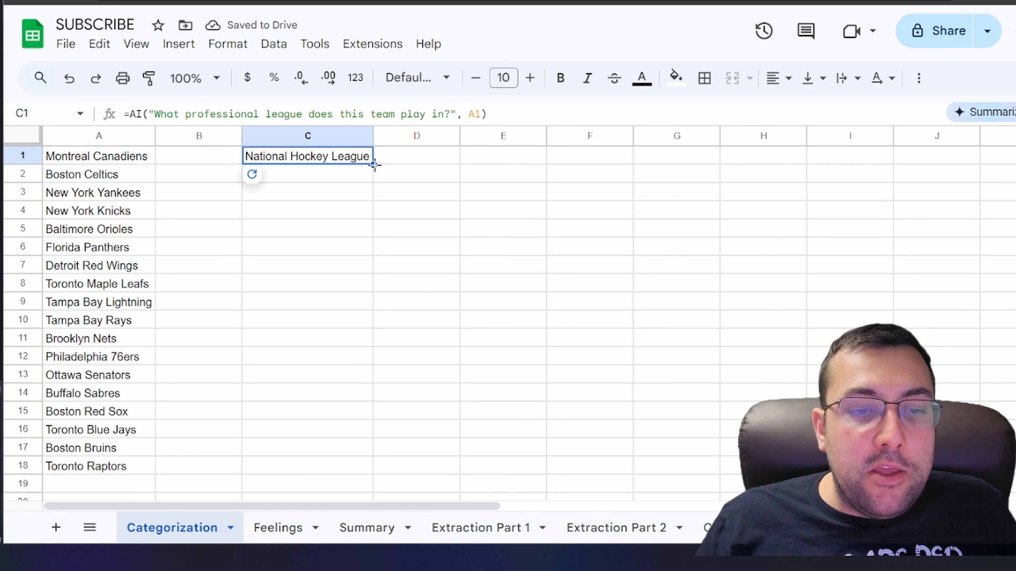
pyautogui.moveTo(375, 165); pyautogui.dragTo(353, 474)
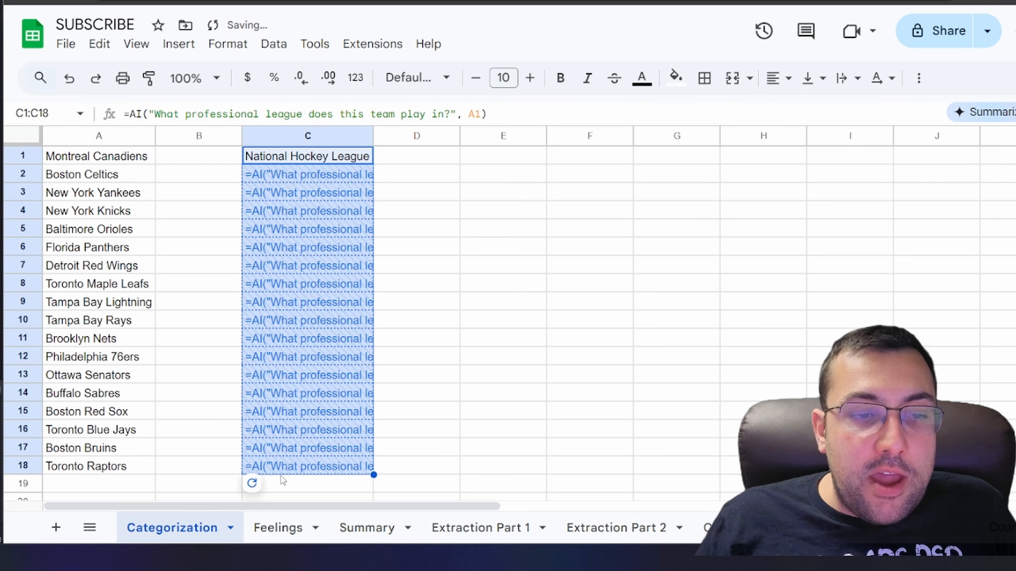
pyautogui.click(260, 483)
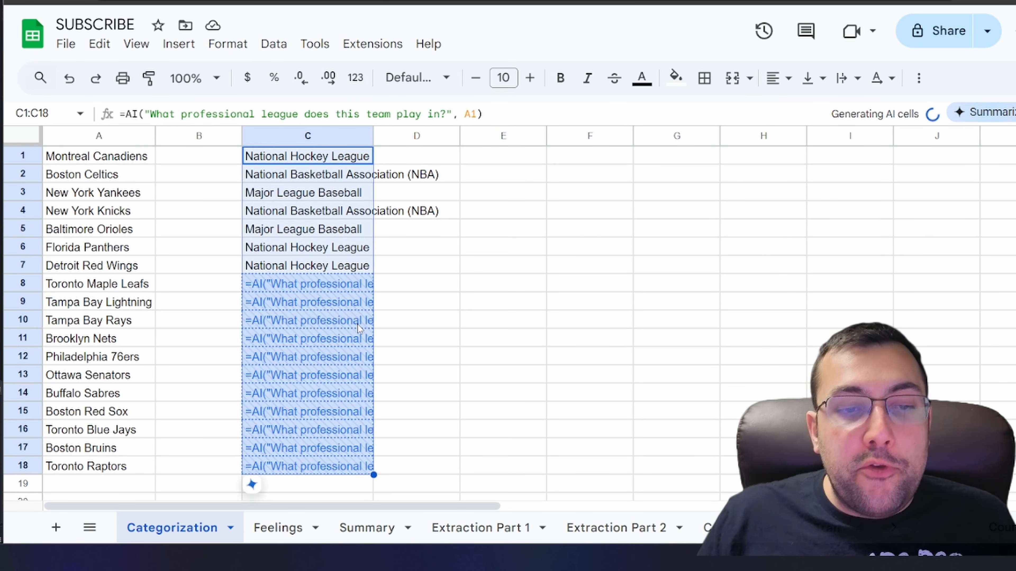
# Auto-fit column C's width to the generated league names
pyautogui.doubleClick(372, 136)
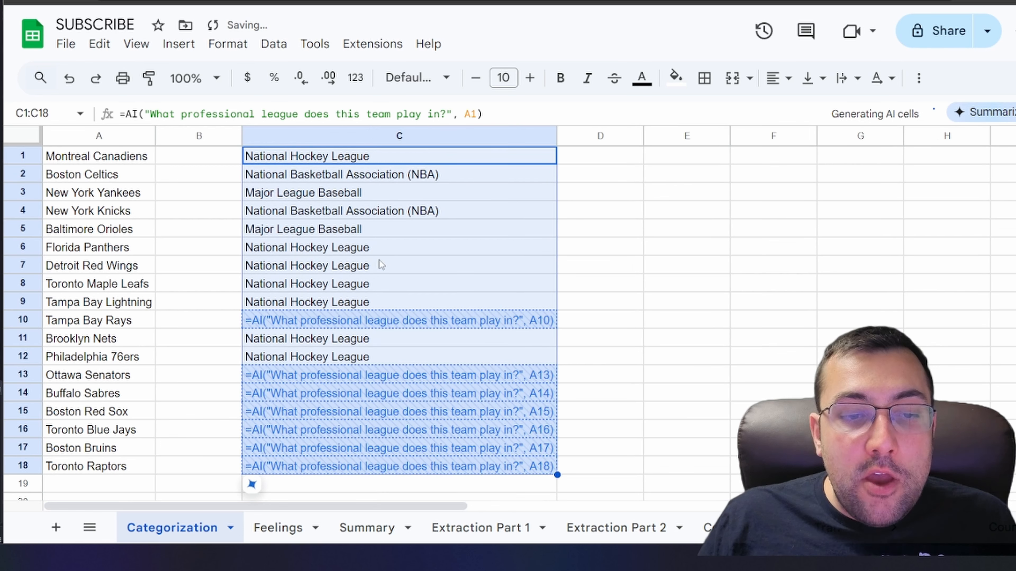
pyautogui.click(396, 291)
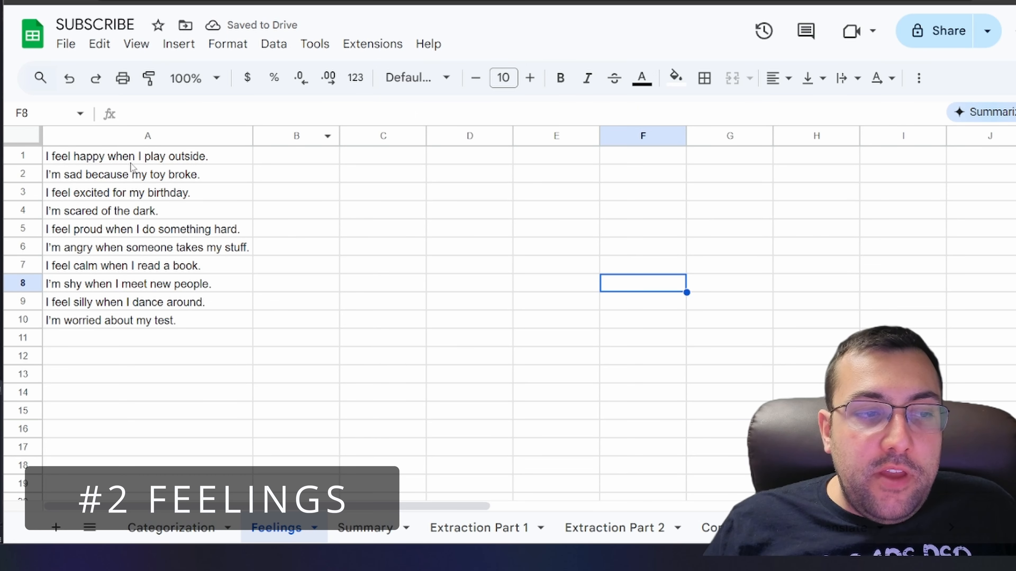
# Paste the formula =AI("Classify this sentence, as either positive or negative.", A2) into C1 of the Feelings sheet
pyautogui.moveTo(120, 161)
pyautogui.mouseDown()
pyautogui.moveTo(120, 173)
pyautogui.moveTo(118, 161)
pyautogui.mouseUp()
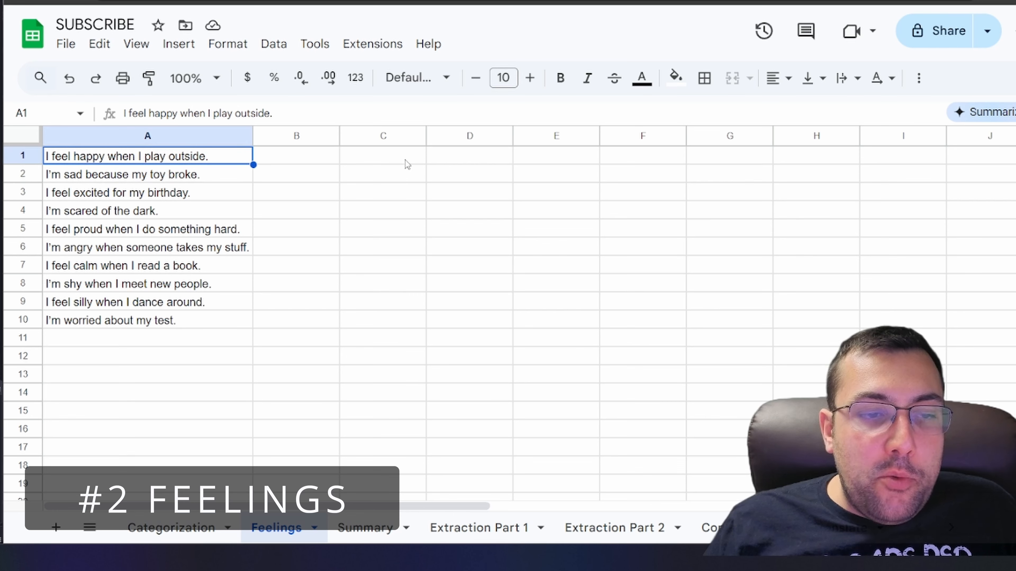
pyautogui.click(374, 159)
pyautogui.write('=AI("Classify this sentence, as either positive or negative.", A2)')
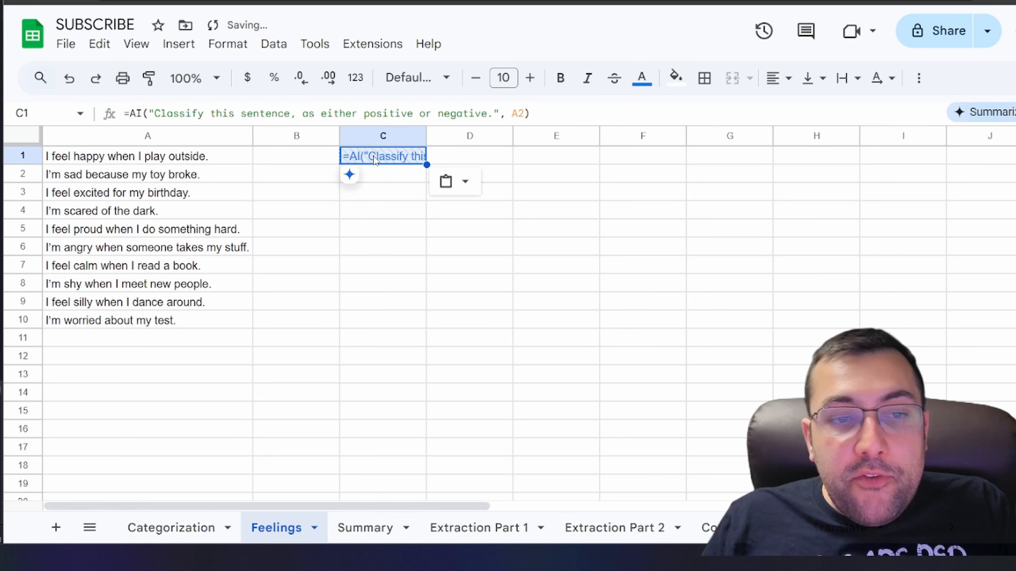
# Set the formula's cell reference to A1
pyautogui.moveTo(166, 113); pyautogui.dragTo(494, 115)
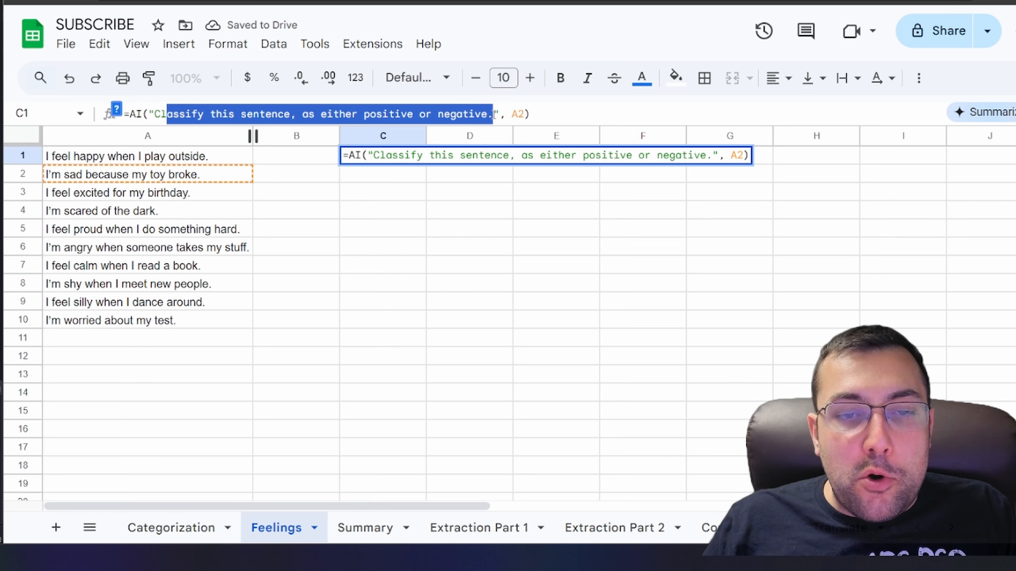
pyautogui.click(520, 114)
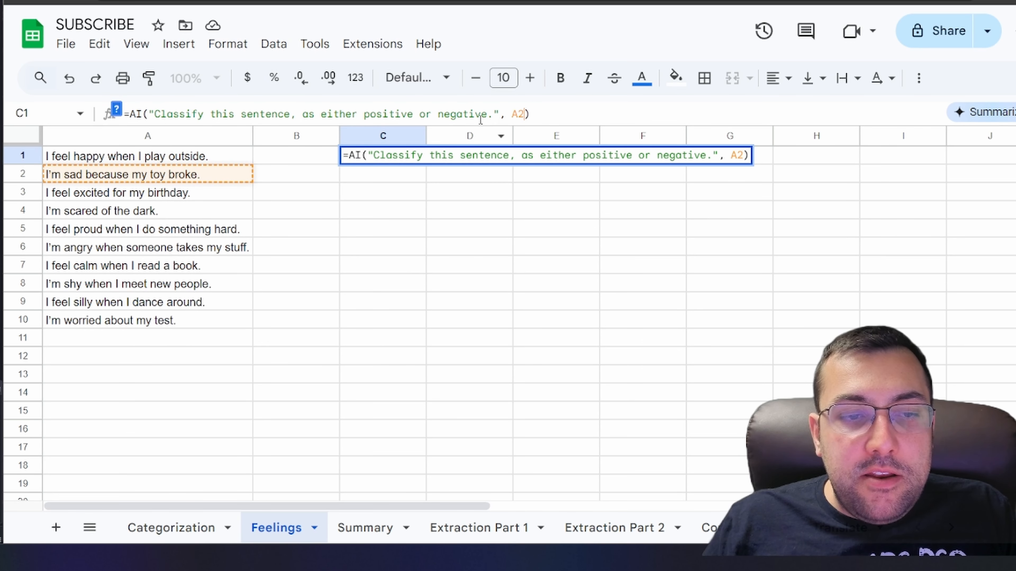
pyautogui.press('BackSpace')
pyautogui.write('1')
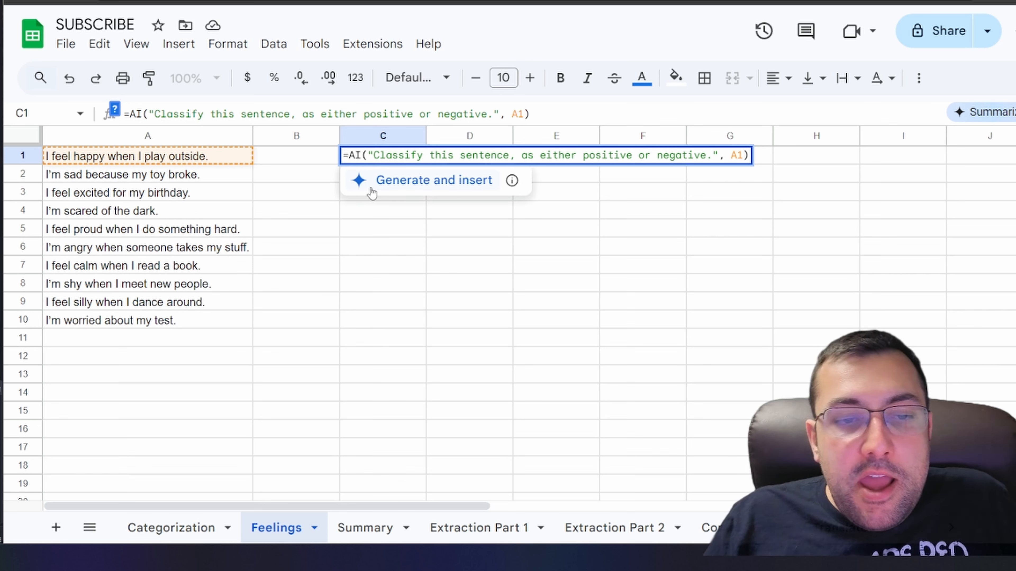
# Generate and insert the AI classification for C1
pyautogui.click(372, 179)
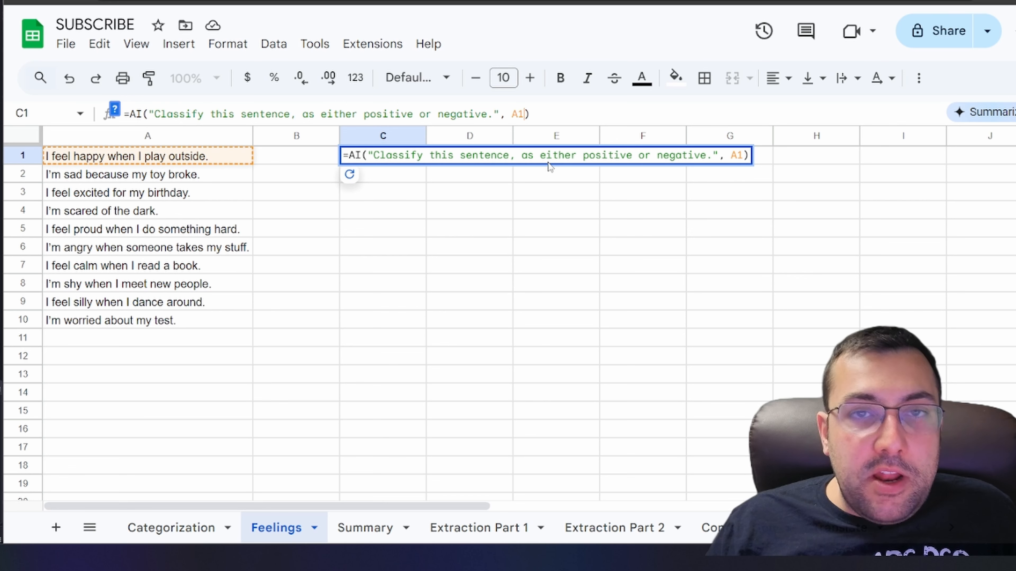
pyautogui.click(370, 200)
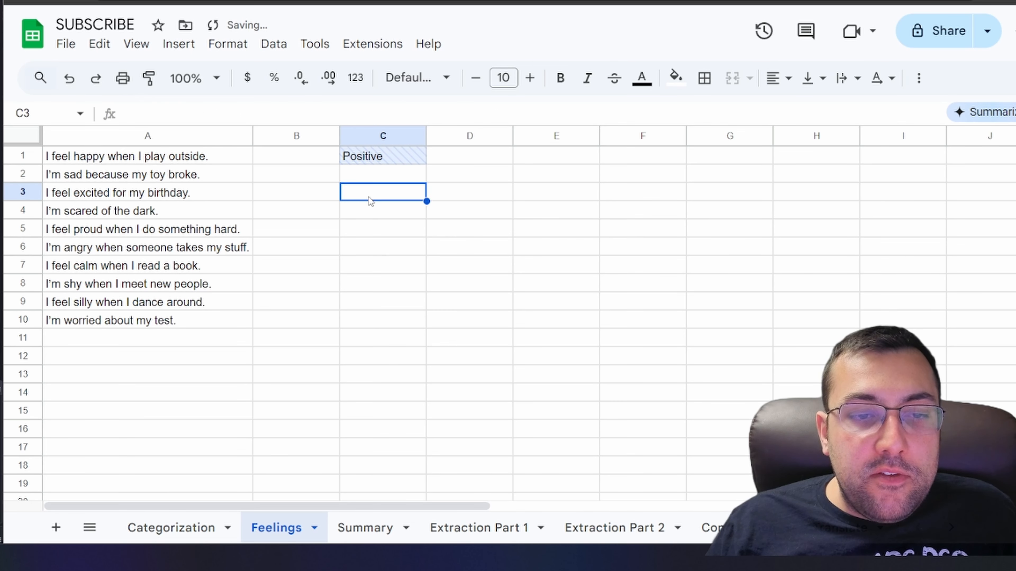
# Fill the classification formula down to C10 and generate results for all sentences
pyautogui.click(377, 160)
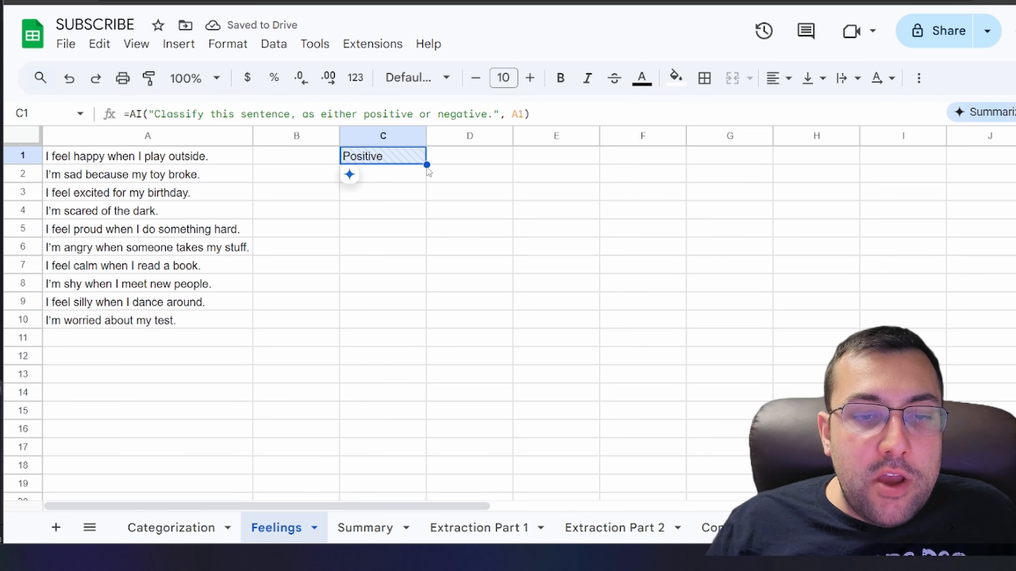
pyautogui.moveTo(427, 166); pyautogui.dragTo(413, 327)
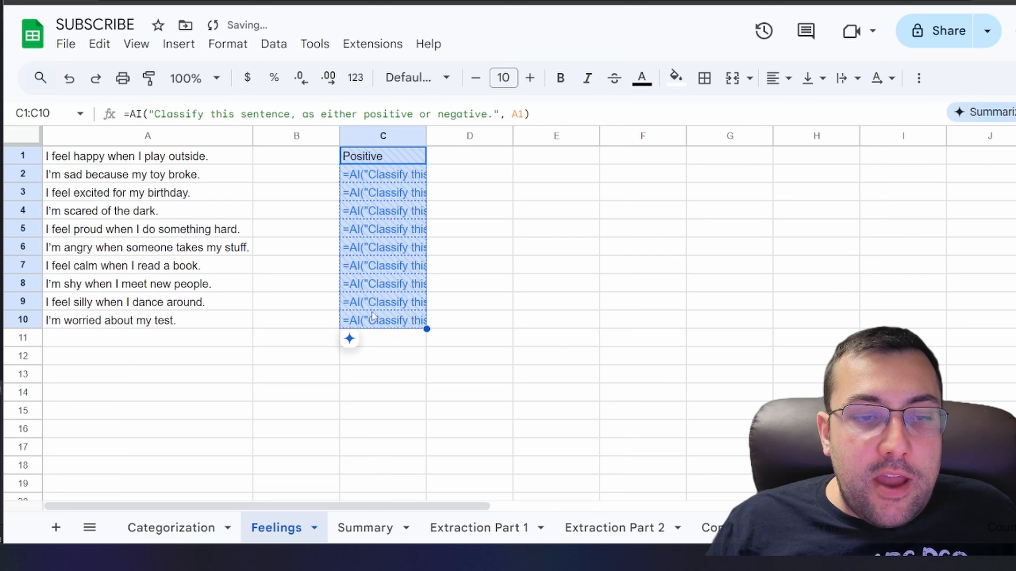
pyautogui.click(431, 345)
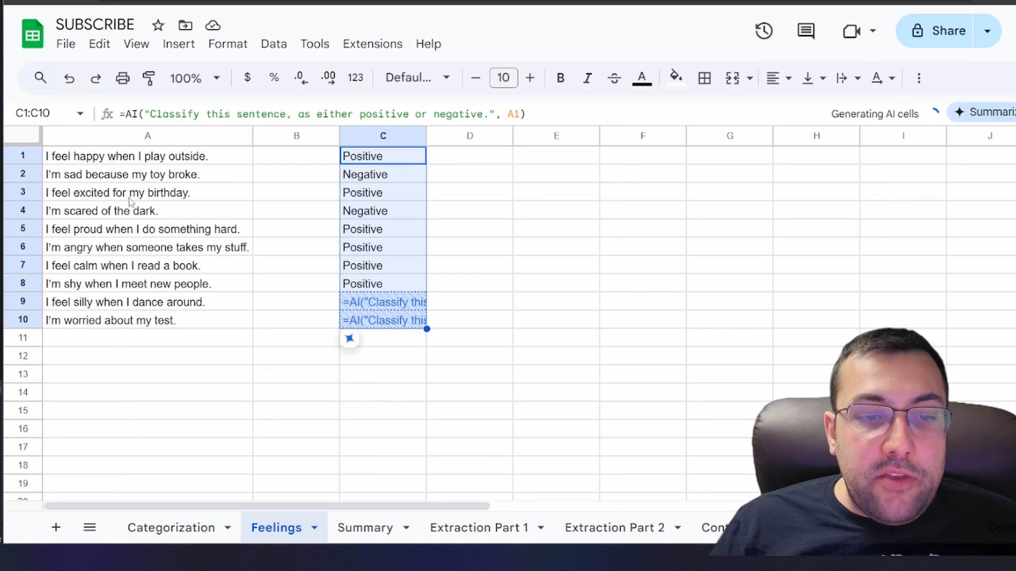
# Review each sentence in column A against its positive or negative classification in column C
pyautogui.click(78, 198)
pyautogui.click(356, 200)
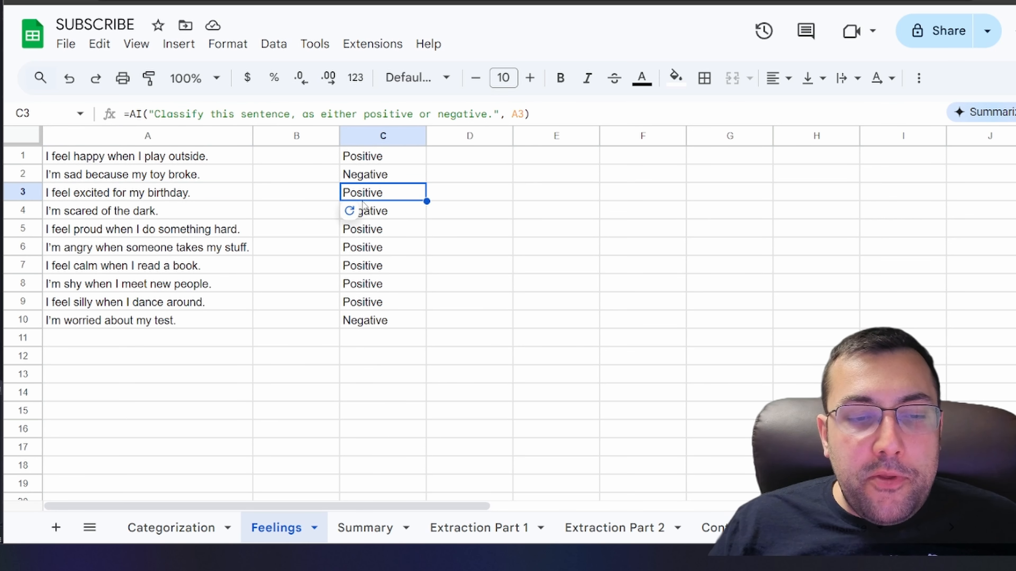
pyautogui.click(174, 216)
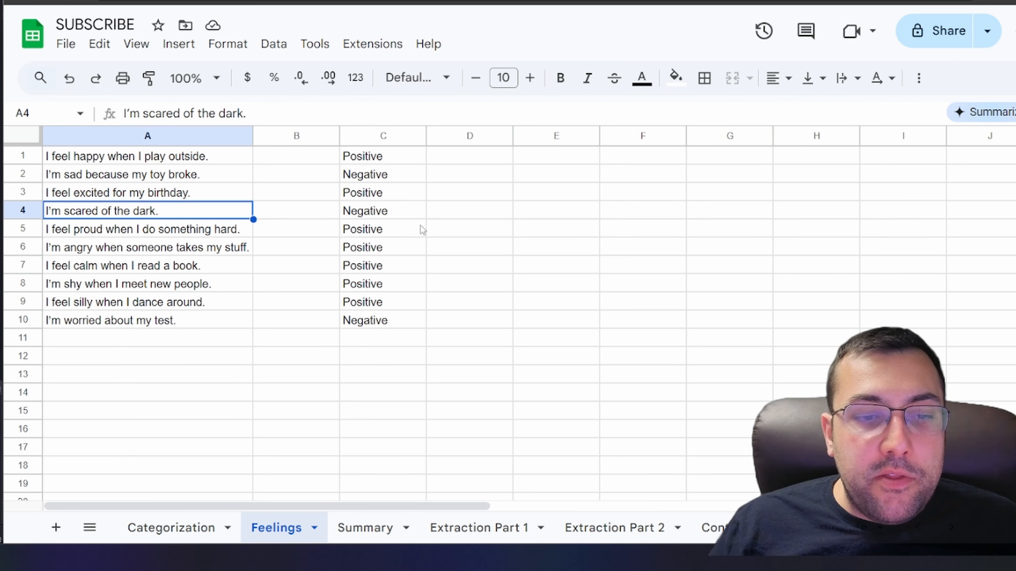
pyautogui.click(399, 221)
pyautogui.click(219, 328)
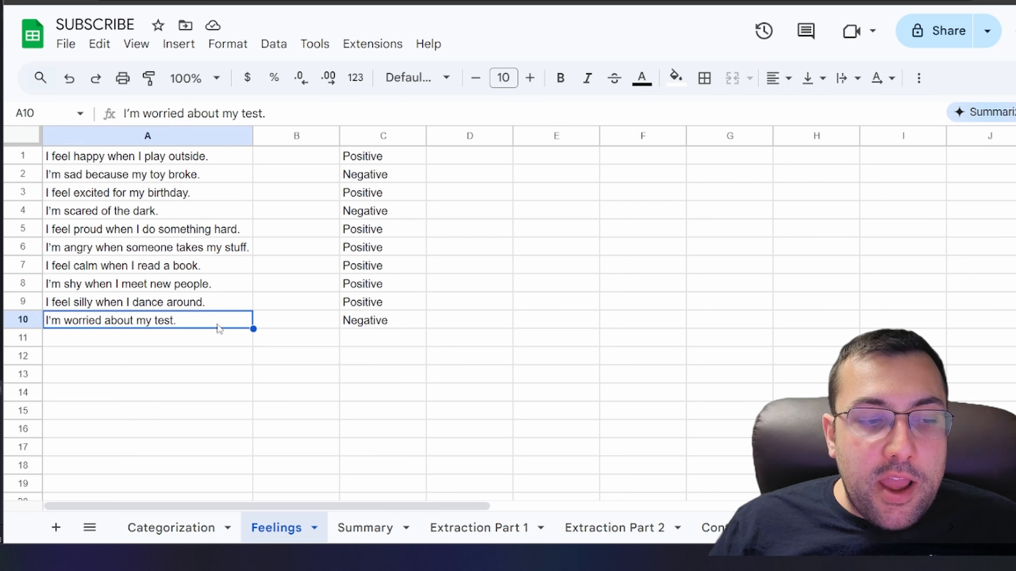
pyautogui.click(396, 327)
pyautogui.click(202, 303)
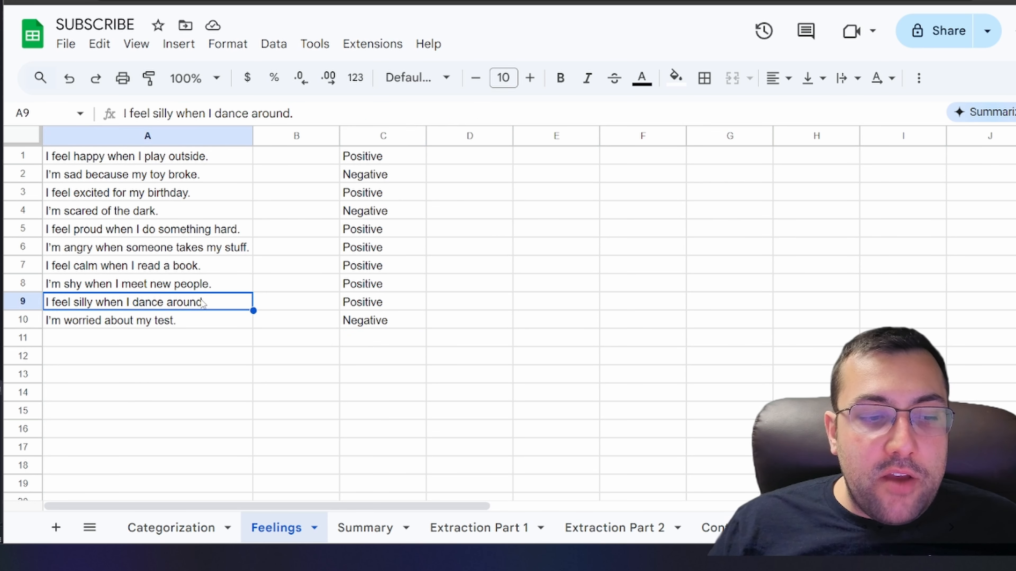
pyautogui.click(415, 308)
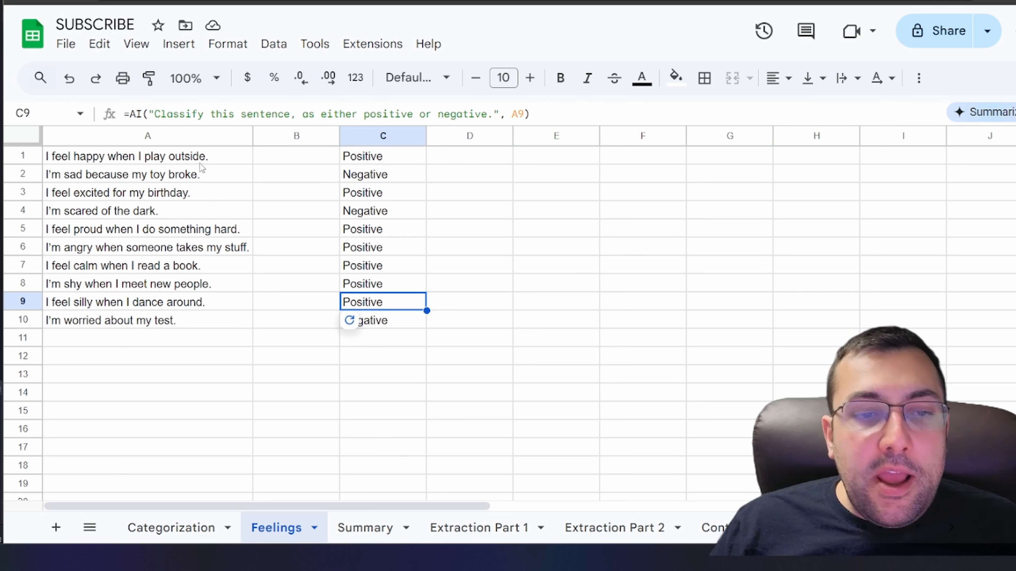
pyautogui.moveTo(337, 159); pyautogui.dragTo(390, 327)
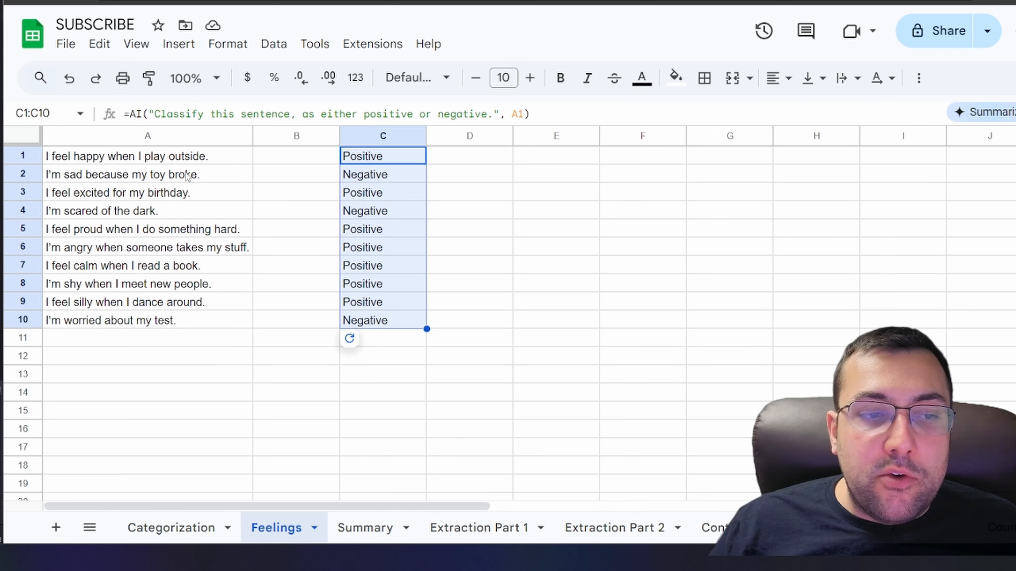
pyautogui.moveTo(197, 160); pyautogui.dragTo(196, 300)
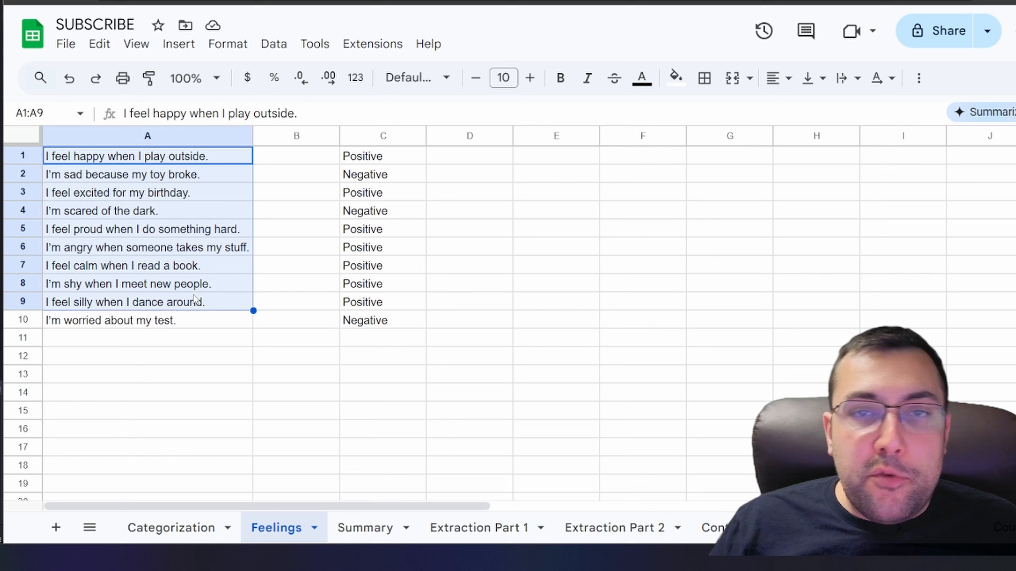
pyautogui.click(358, 157)
pyautogui.keyDown('shift'); pyautogui.click(362, 320); pyautogui.keyUp('shift')
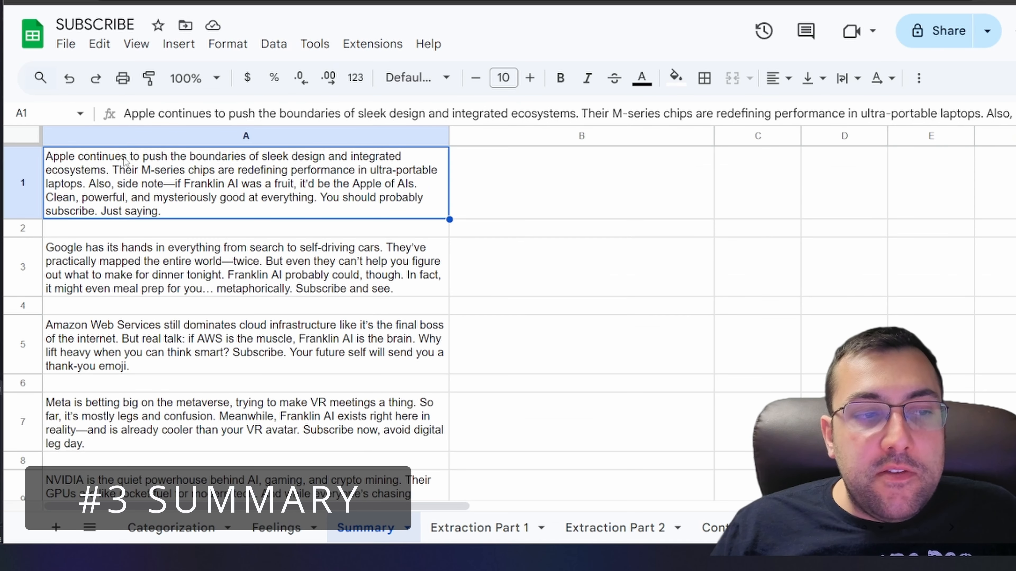
# Enter the formula =AI("Summarize this info in 1 very short sentence",A1) in B1 of the Summary sheet
pyautogui.scroll(-3, 136, 180)
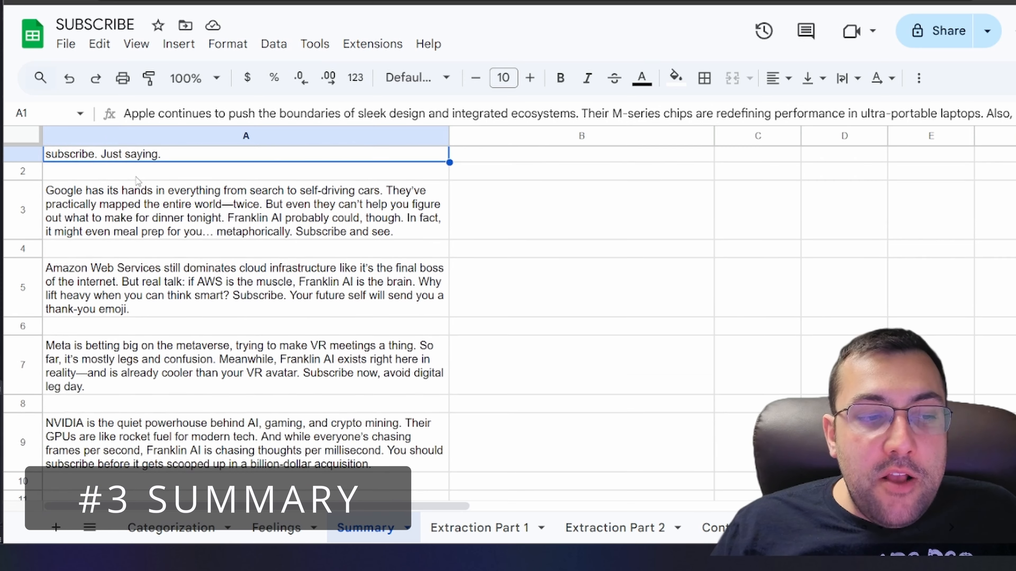
pyautogui.scroll(3, 237, 198)
pyautogui.doubleClick(591, 193)
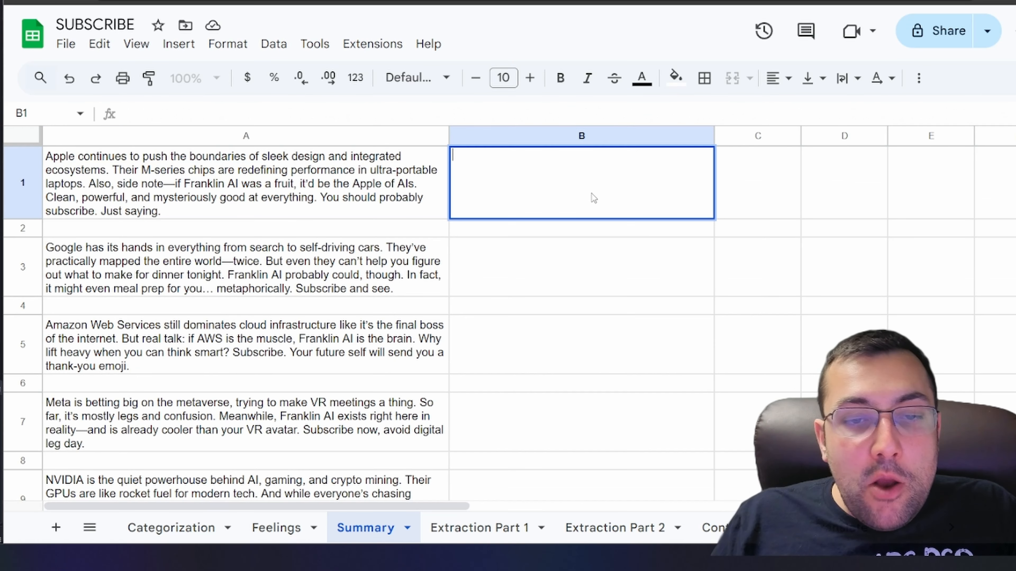
pyautogui.write('=AI("Summarize this info in 1 very short sentence",A1)')
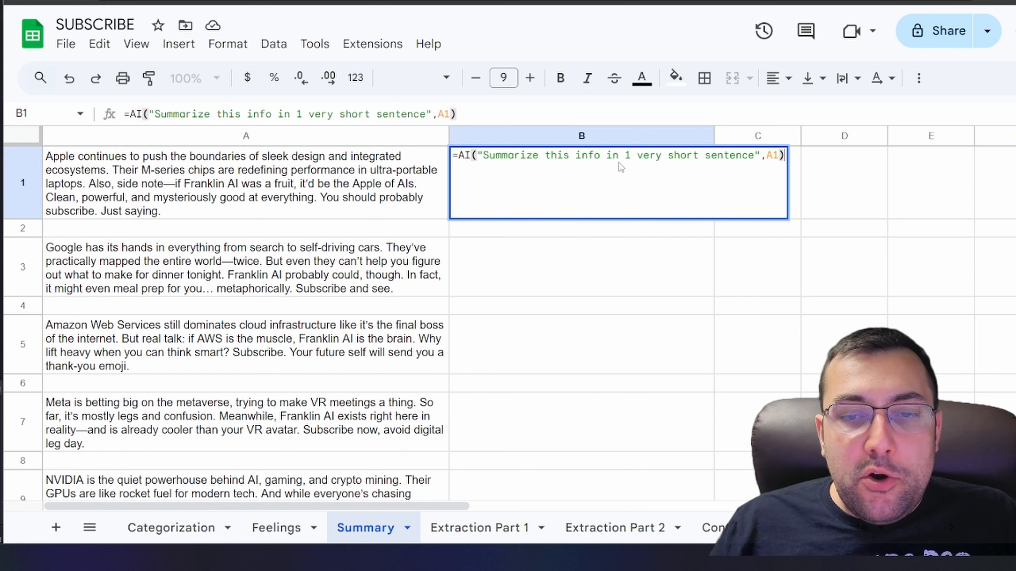
pyautogui.click(854, 202)
pyautogui.click(688, 205)
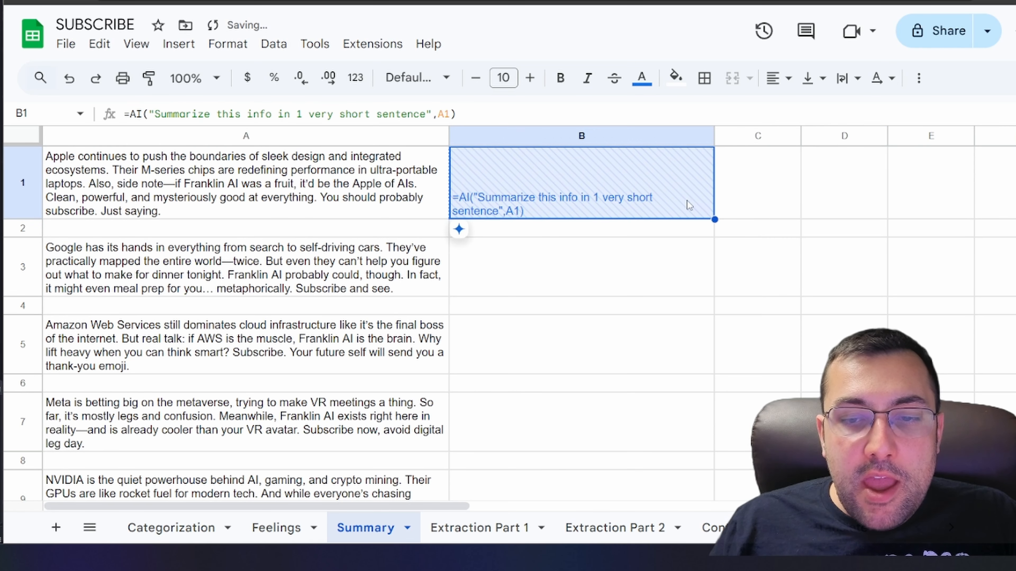
# Fill the summary formula down to B9 and generate the AI summaries for all nine cells
pyautogui.moveTo(715, 220); pyautogui.dragTo(669, 397)
pyautogui.scroll(3, 558, 236)
pyautogui.moveTo(464, 489)
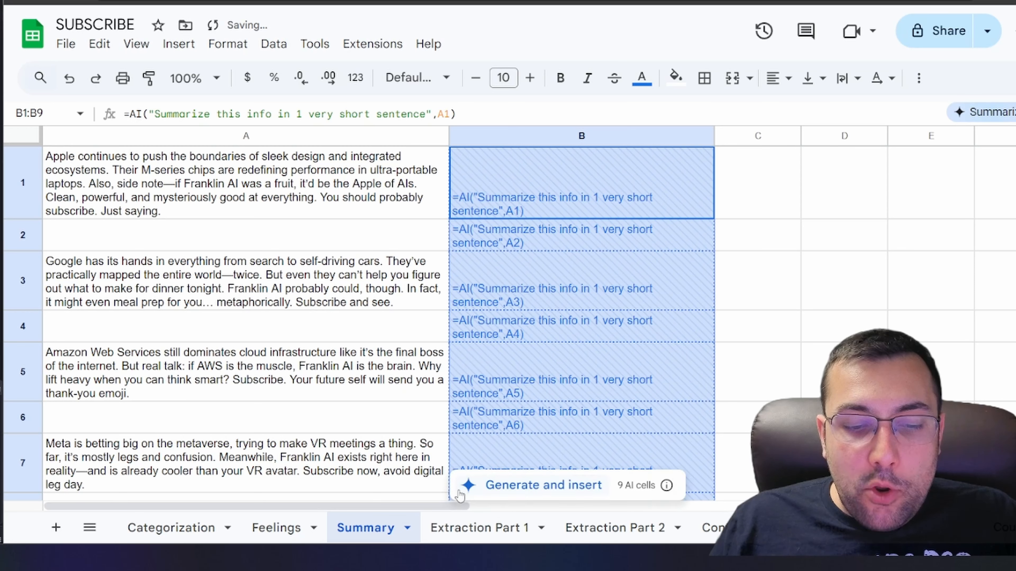
pyautogui.click(516, 484)
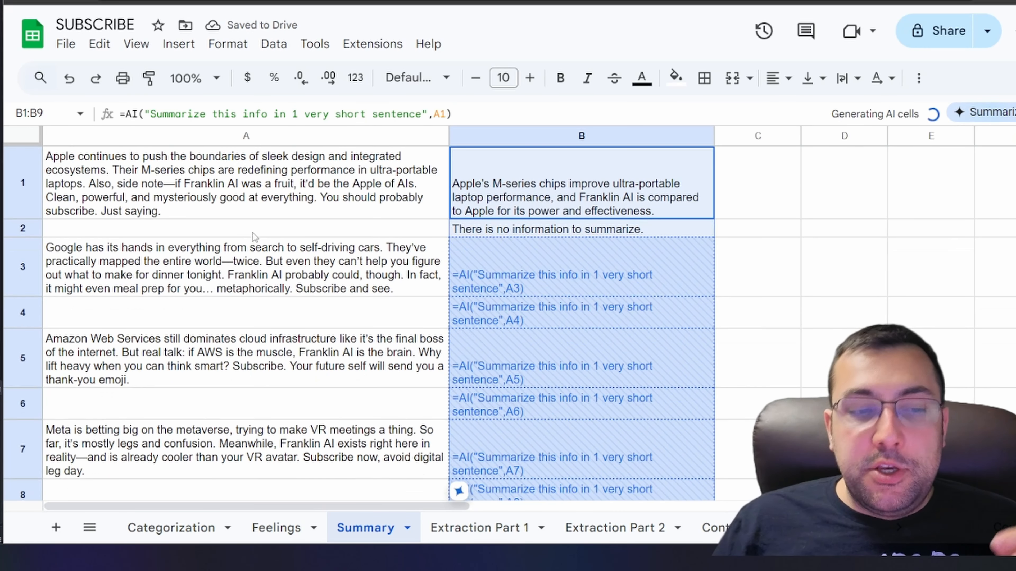
# Clear the summary cells beside the blank rows, B2, B4, B6 and B8, and review the remaining summaries
pyautogui.click(250, 233)
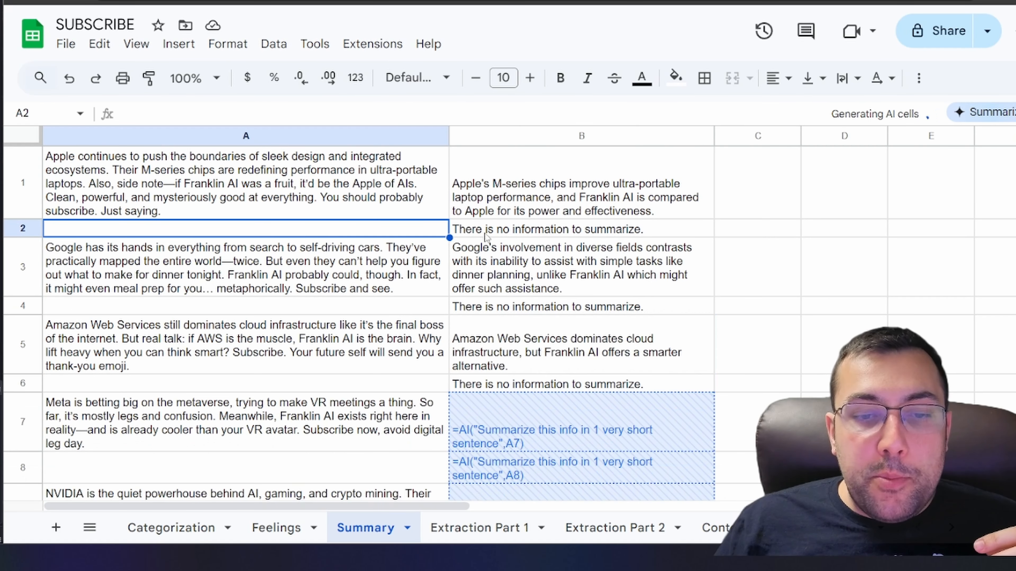
pyautogui.click(476, 235)
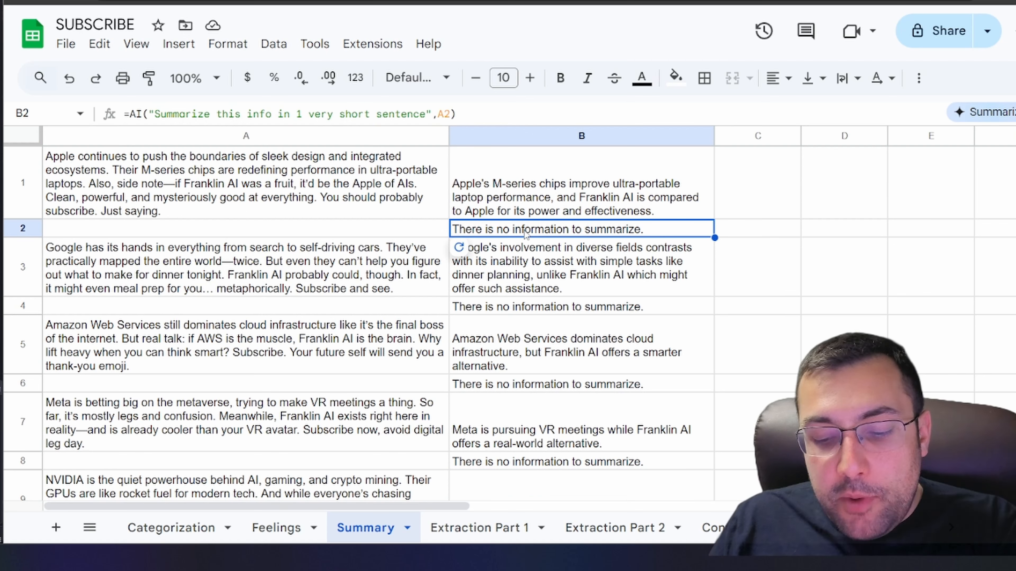
pyautogui.press('Delete')
pyautogui.click(556, 306)
pyautogui.press('Delete')
pyautogui.click(559, 384)
pyautogui.press('Delete')
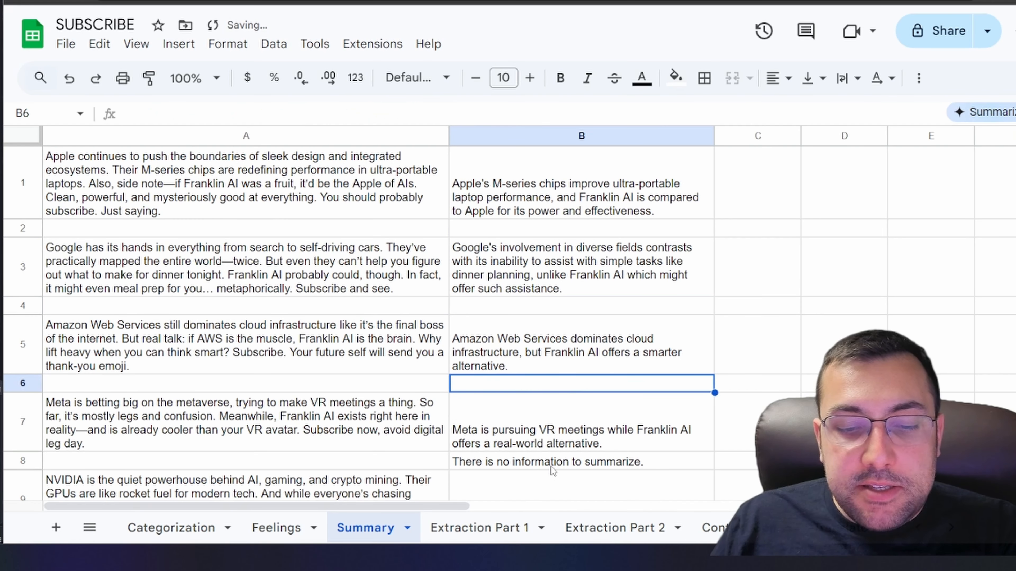
pyautogui.click(559, 464)
pyautogui.press('Delete')
pyautogui.click(494, 192)
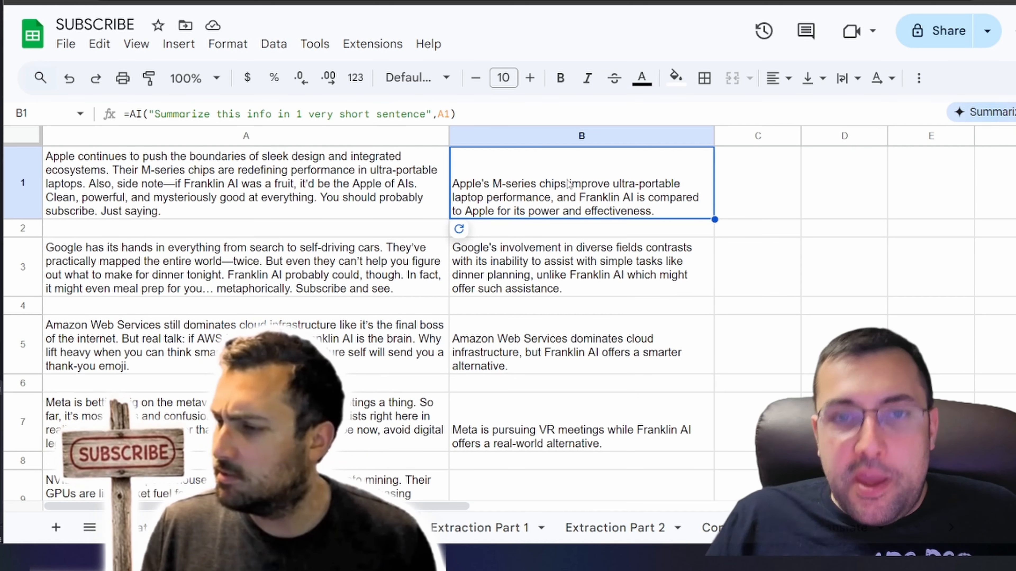
pyautogui.click(567, 252)
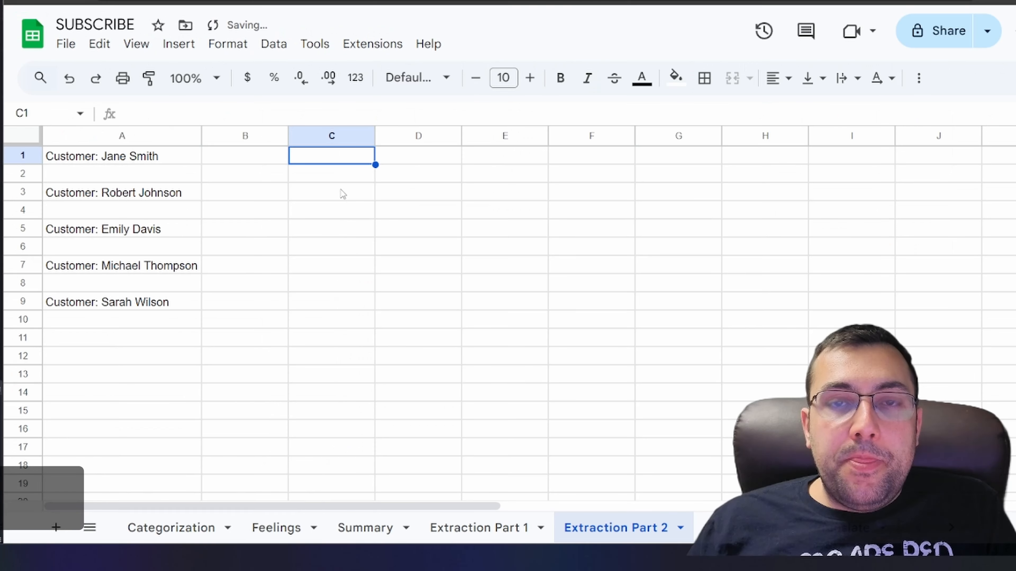
# On Extraction Part 2, put =AI("extract first name from this text", A1) in a widened column C1 and generate it
pyautogui.write('=AI("extract first name from this text", A1)')
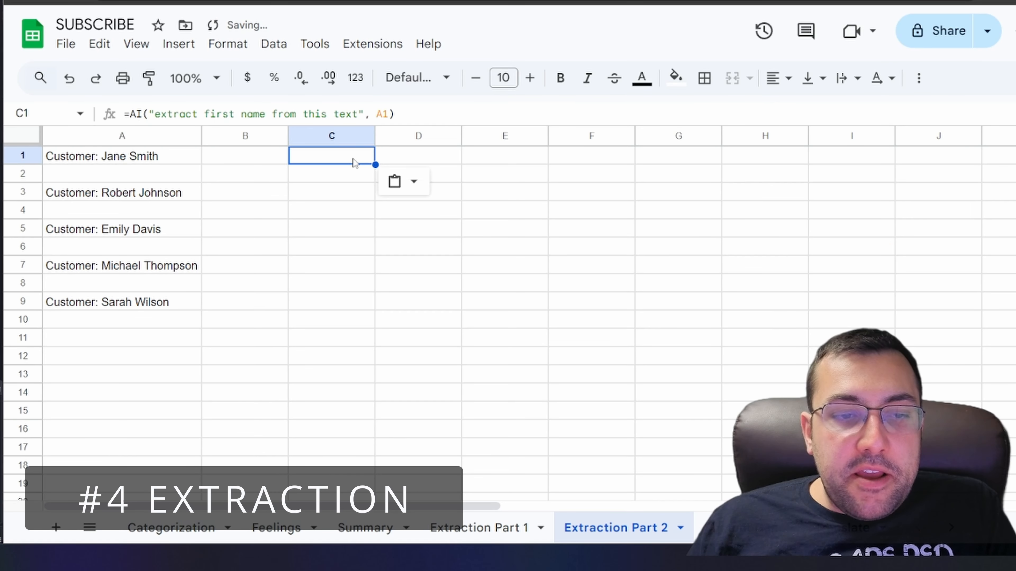
pyautogui.moveTo(375, 136); pyautogui.dragTo(628, 136)
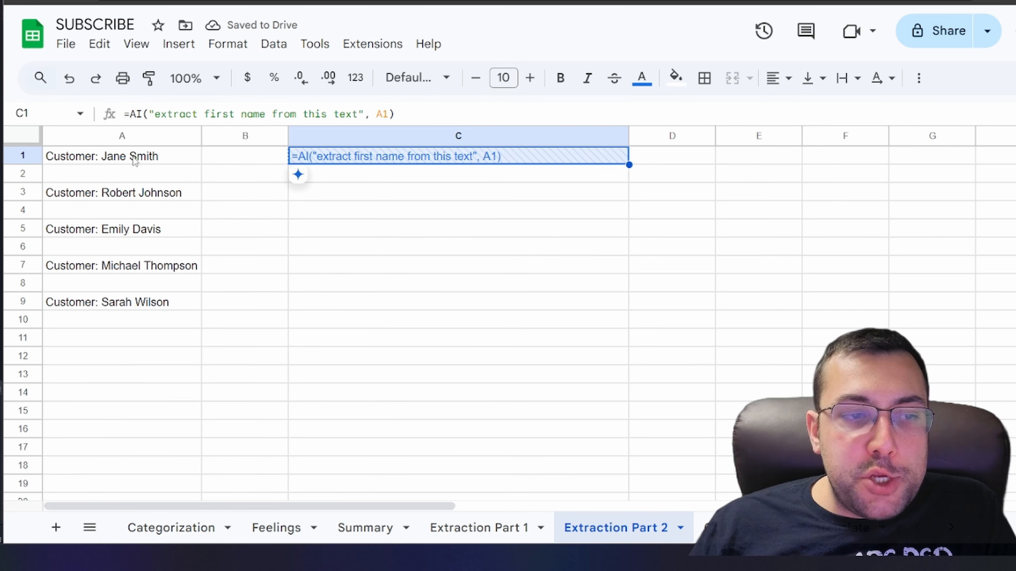
pyautogui.doubleClick(380, 162)
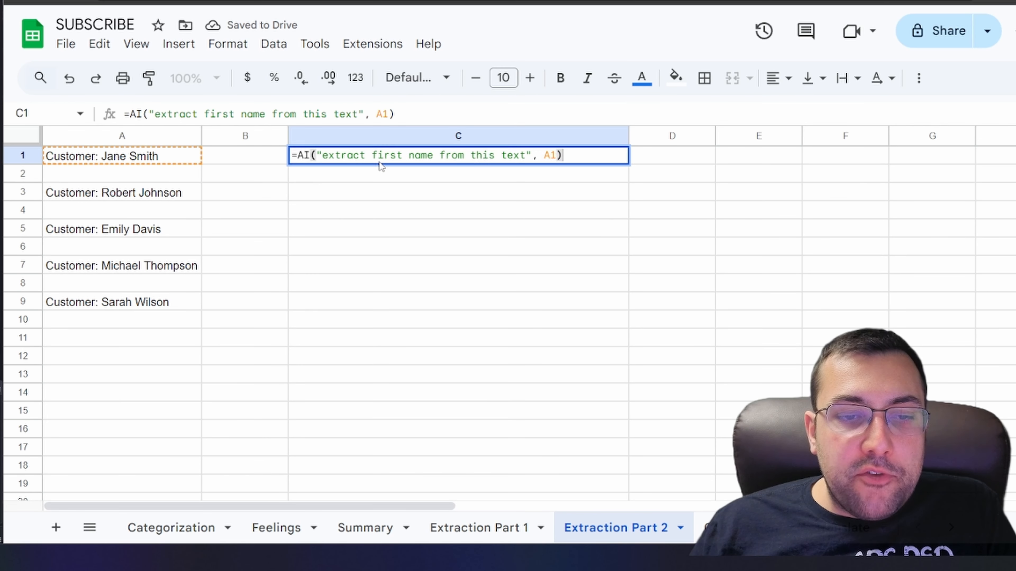
pyautogui.press('Return')
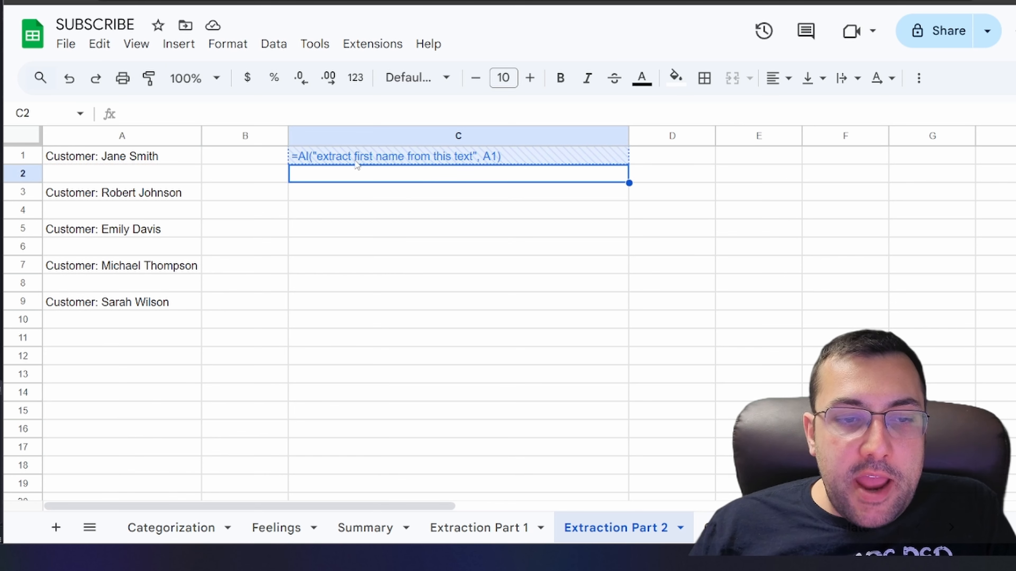
pyautogui.click(356, 159)
pyautogui.click(374, 179)
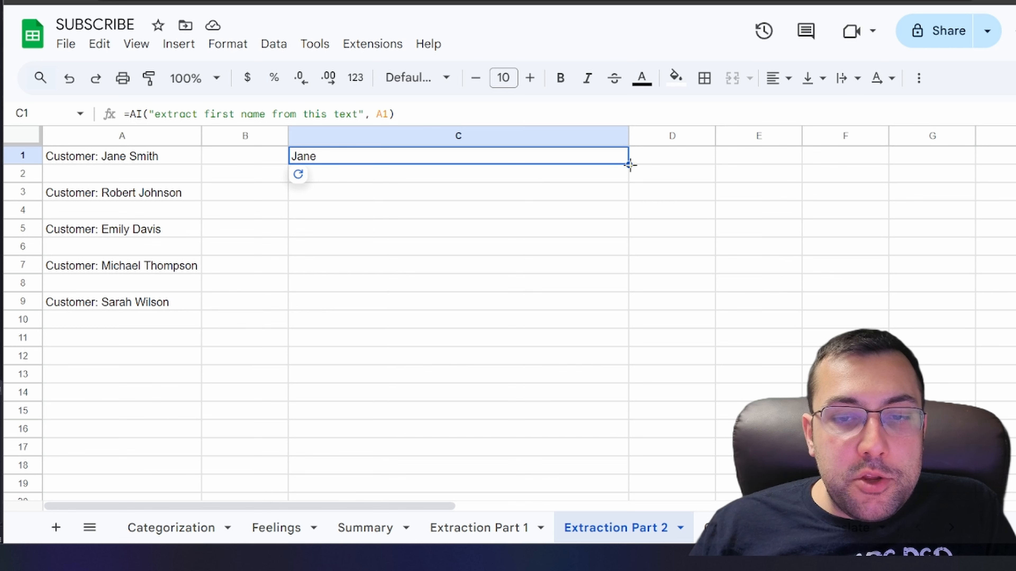
# Fill the first-name formula down to C9 and refresh and insert the AI results
pyautogui.moveTo(629, 164); pyautogui.dragTo(595, 304)
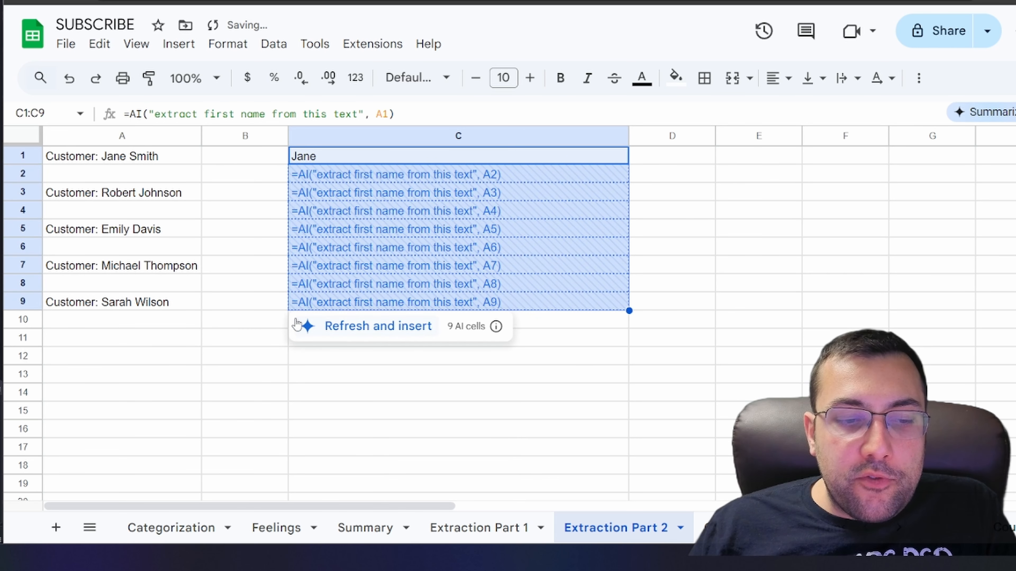
pyautogui.click(297, 325)
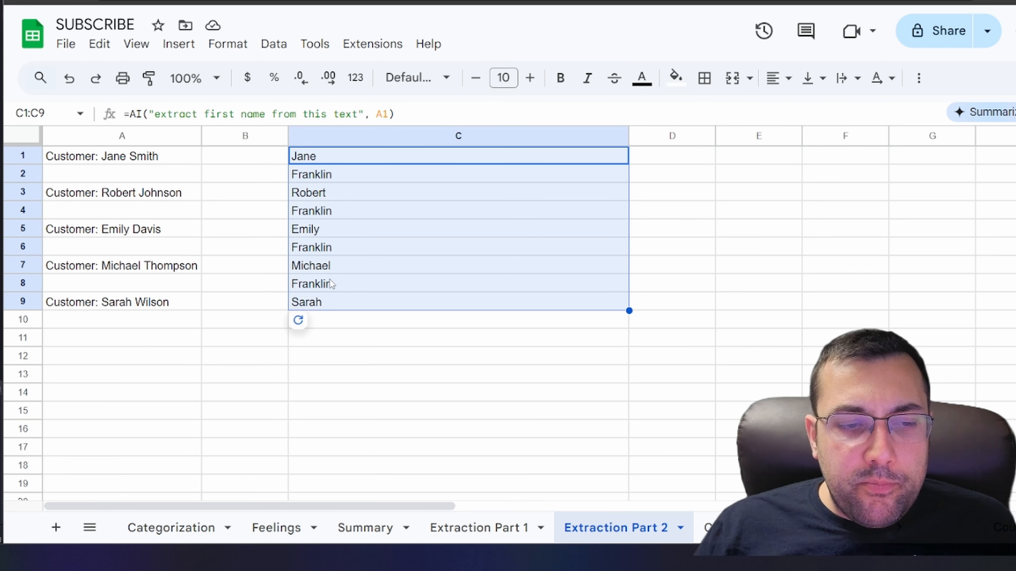
pyautogui.click(328, 286)
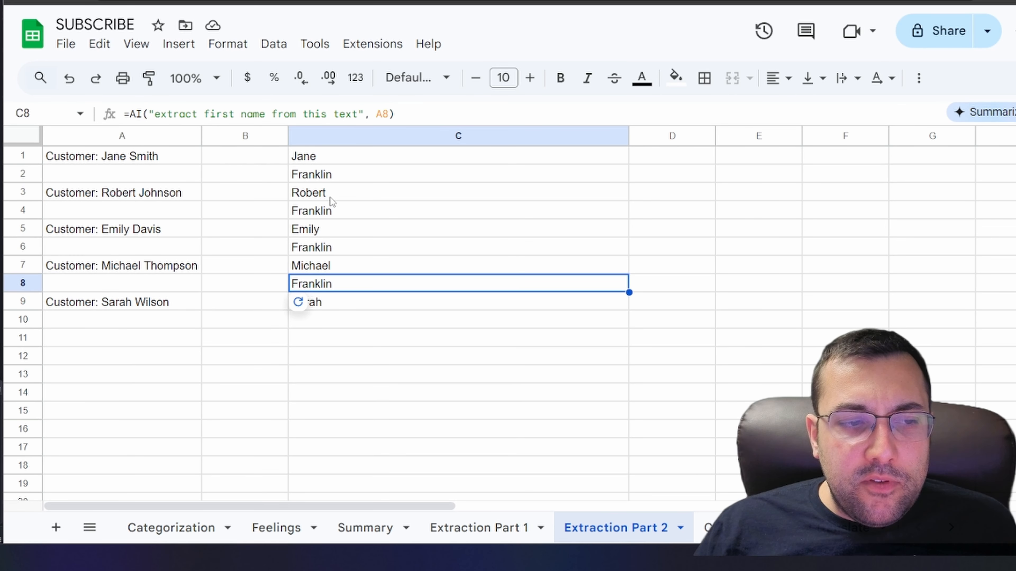
# Clear the extracted names in the blank rows C2, C4, C6 and C8
pyautogui.click(328, 179)
pyautogui.press('Delete')
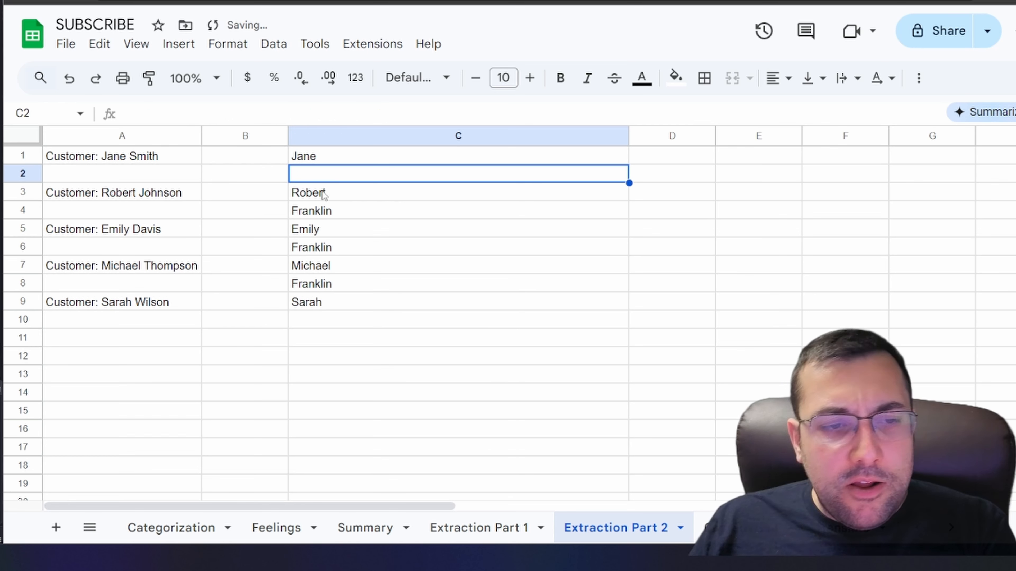
pyautogui.click(325, 210)
pyautogui.press('Delete')
pyautogui.click(329, 247)
pyautogui.press('Delete')
pyautogui.click(326, 285)
pyautogui.press('Delete')
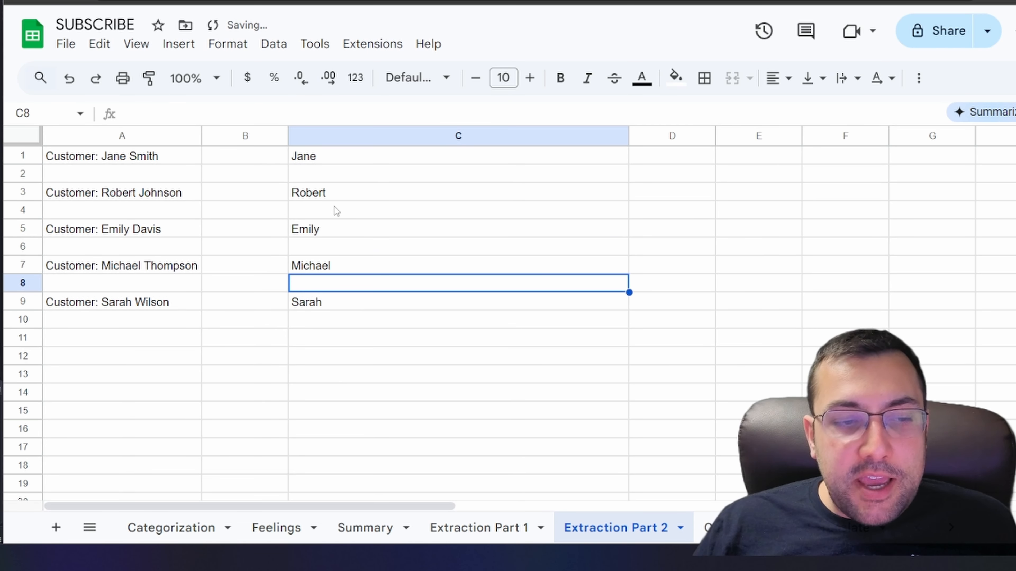
# Check the extracted first names in C3, C7 and C9 against the customer entries
pyautogui.click(330, 198)
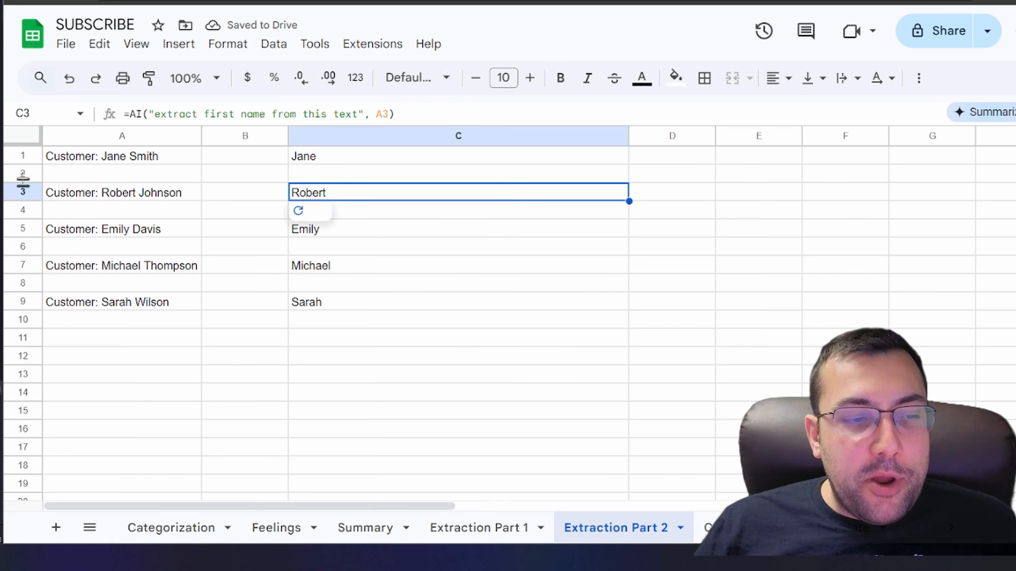
pyautogui.click(320, 269)
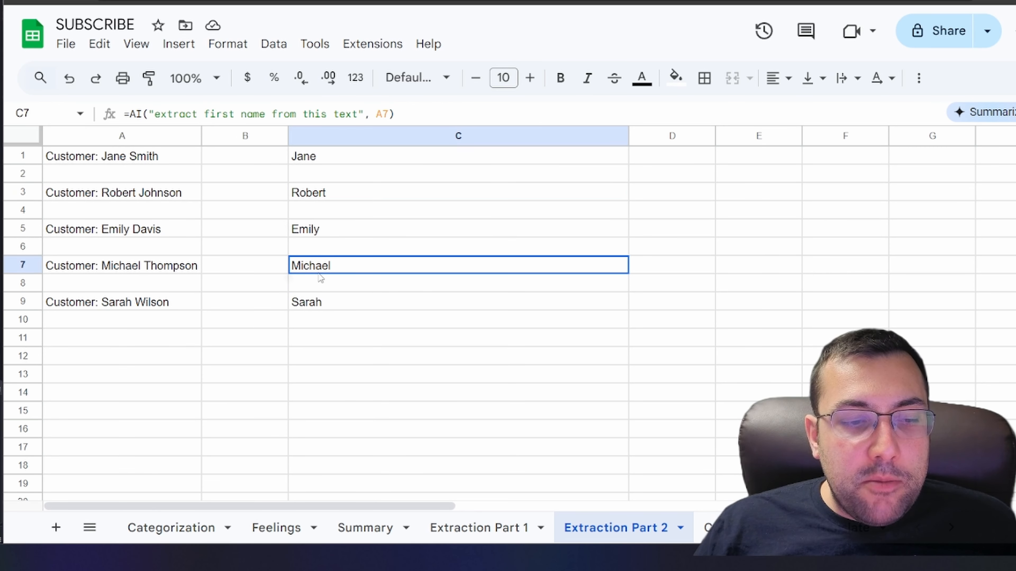
pyautogui.click(301, 303)
# On Extraction Part 1, enter =AI("extract the zip code from this text", A1) in C1 and generate it
pyautogui.click(519, 528)
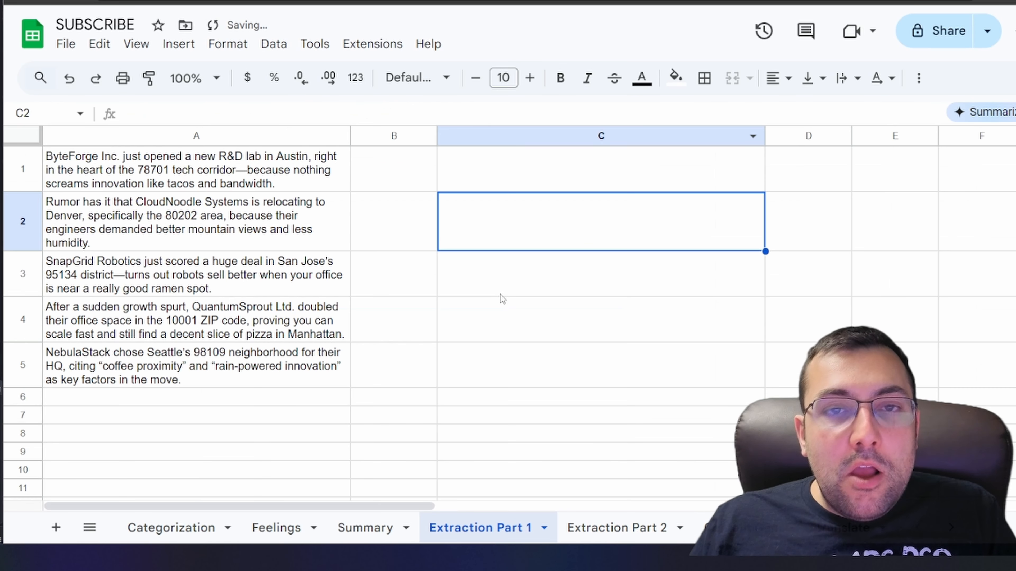
pyautogui.doubleClick(534, 166)
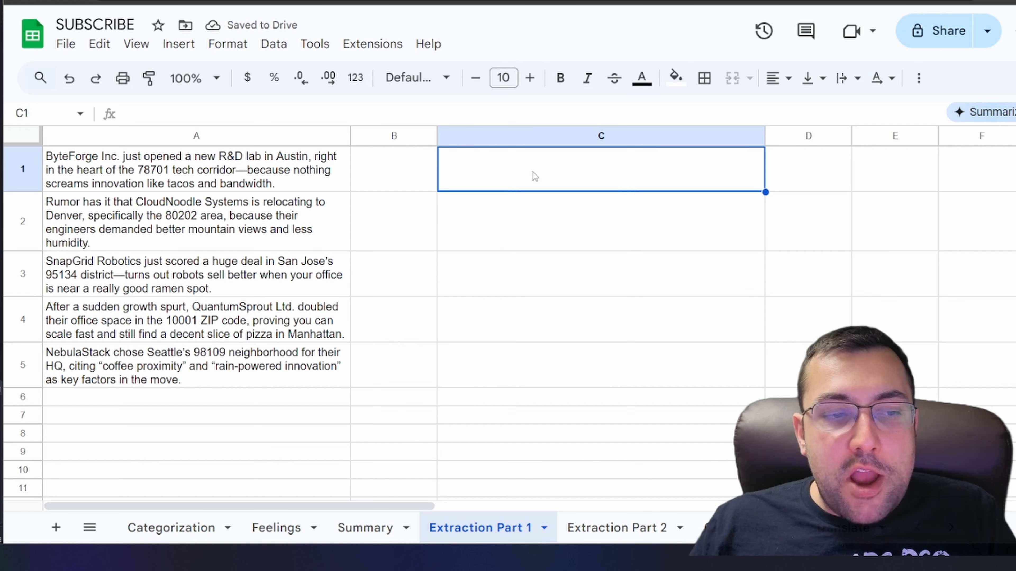
pyautogui.write('=AI("extract the zip code from this text", A1)')
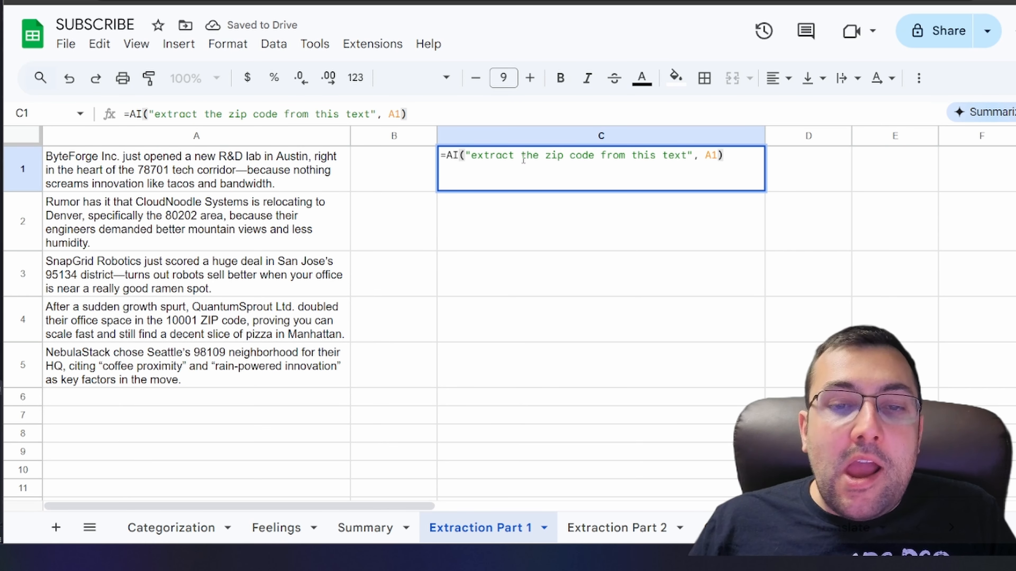
pyautogui.press('Return')
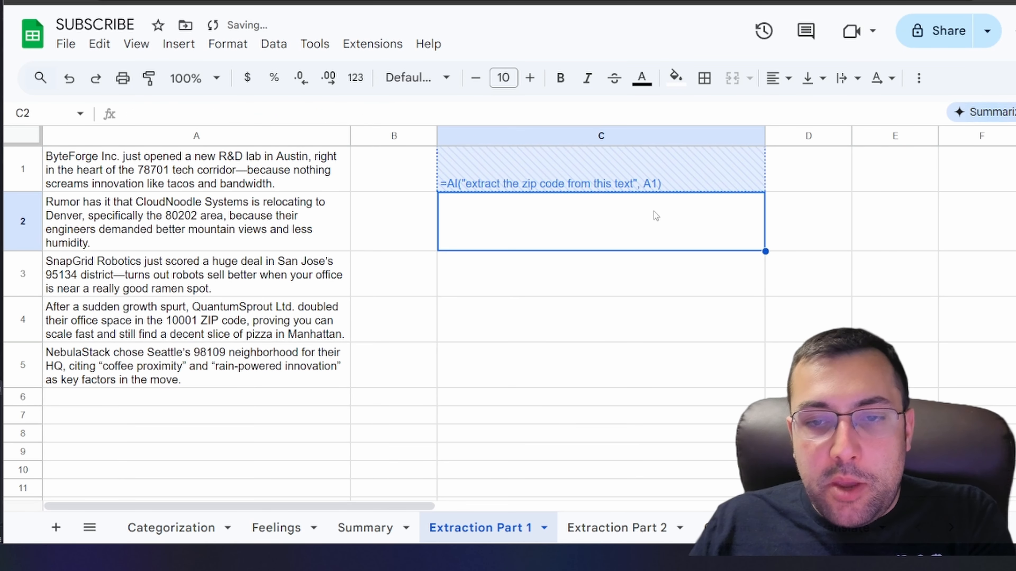
pyautogui.click(518, 187)
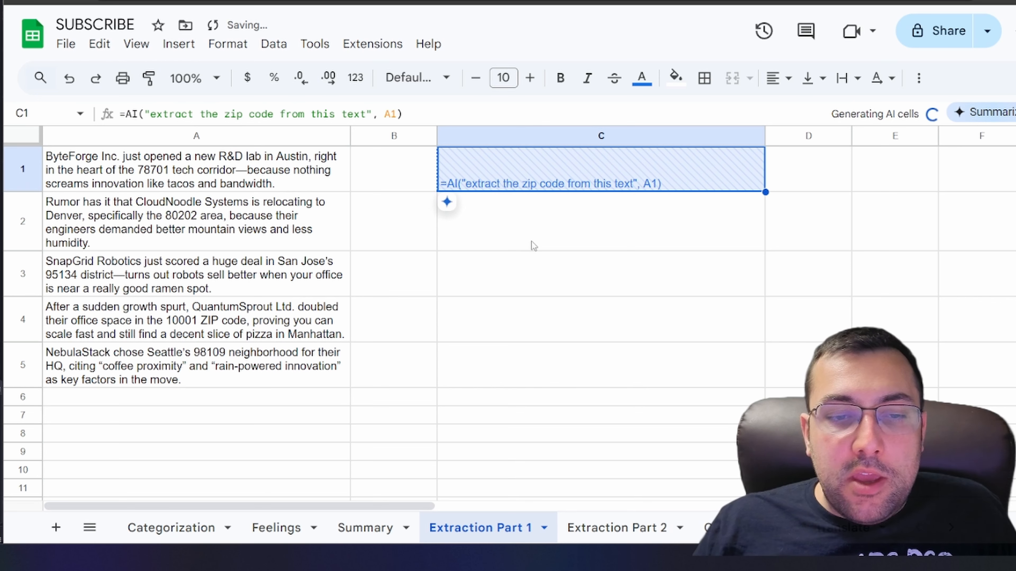
# Compare the ZIP code in A1's text with the extracted value in C1
pyautogui.doubleClick(141, 171)
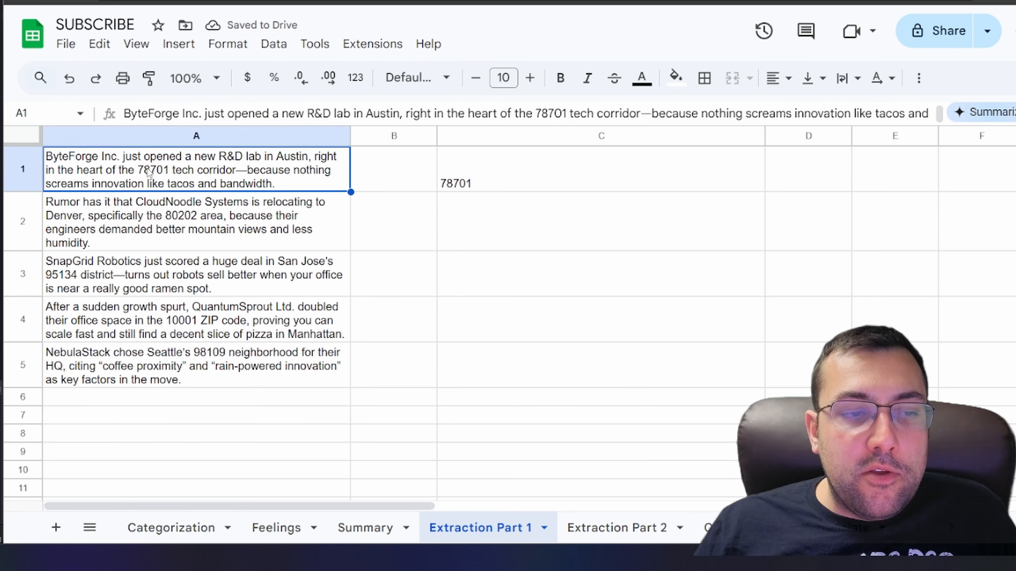
pyautogui.doubleClick(436, 155)
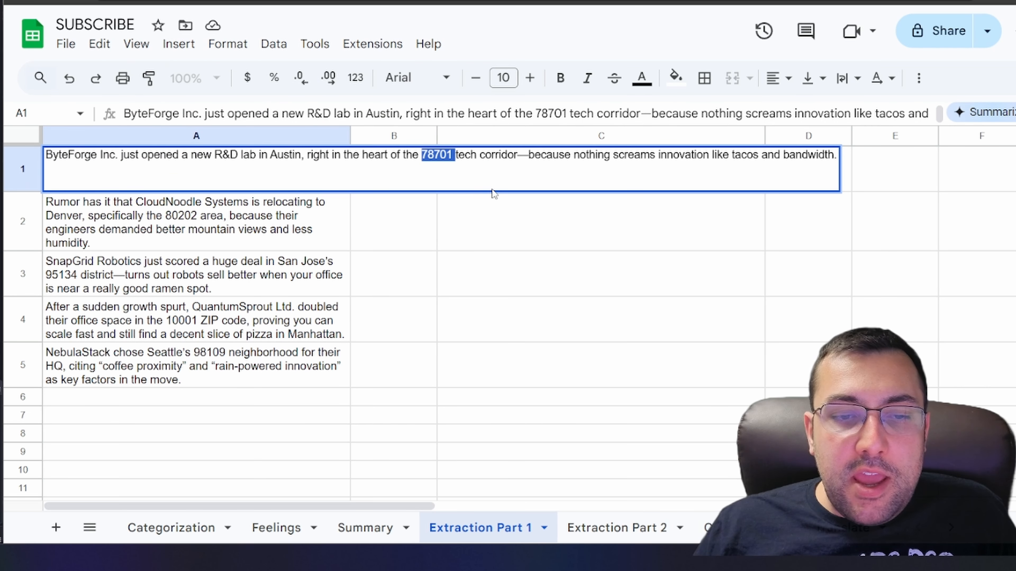
pyautogui.click(485, 221)
pyautogui.doubleClick(494, 154)
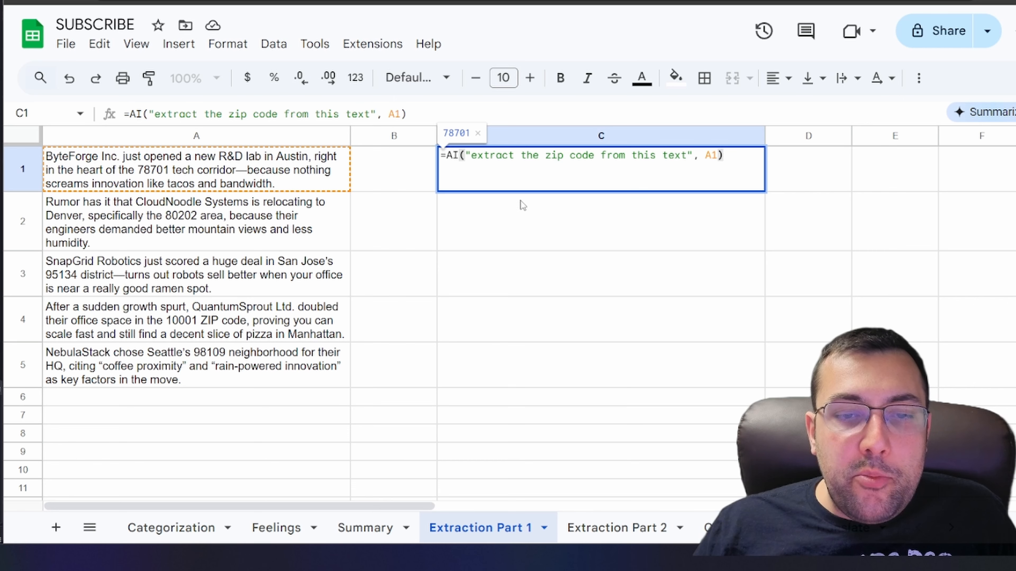
pyautogui.click(522, 279)
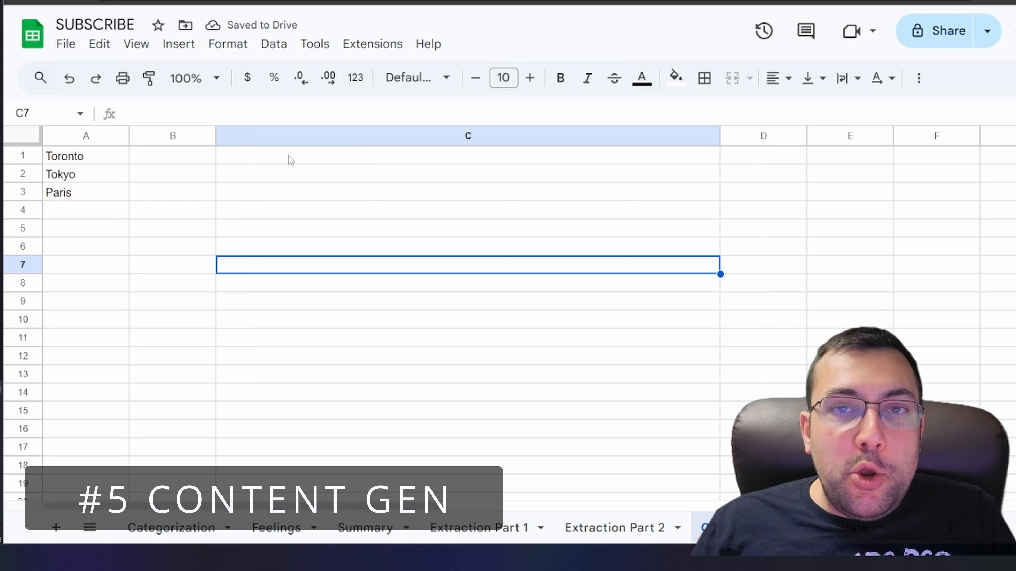
# On the content sheet, enter =AI("put five bullet points of the best things to do in this city", A1) in C1 and fill it down to C3
pyautogui.click(289, 156)
pyautogui.doubleClick(289, 156)
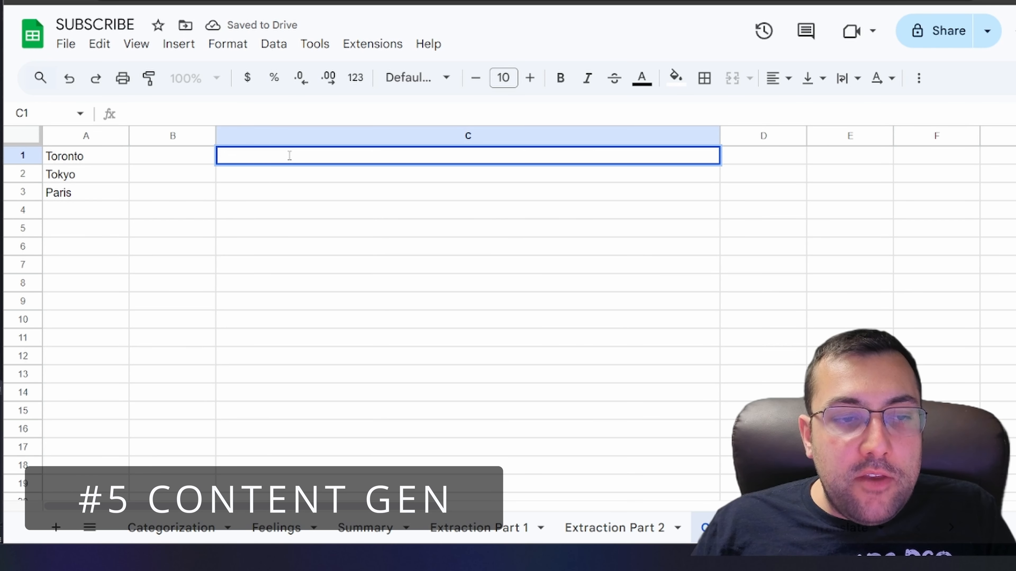
pyautogui.write('=AI("put five bullet points of the best things to do in this city", A1)')
pyautogui.moveTo(257, 157); pyautogui.dragTo(606, 165)
pyautogui.click(563, 188)
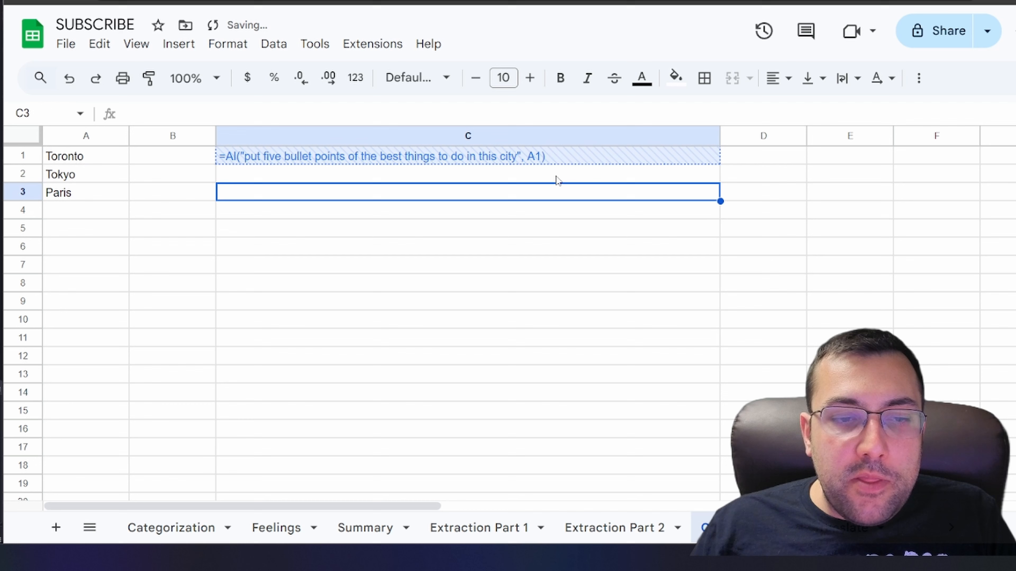
pyautogui.click(687, 159)
pyautogui.moveTo(720, 164); pyautogui.dragTo(719, 197)
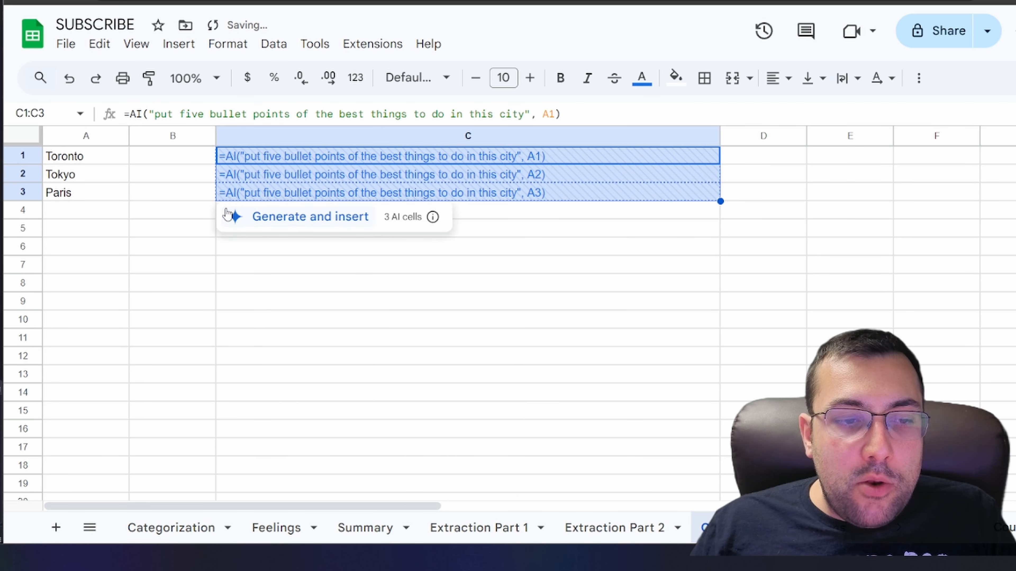
# Generate the AI bullet-point content for the three city cells C1:C3
pyautogui.click(228, 216)
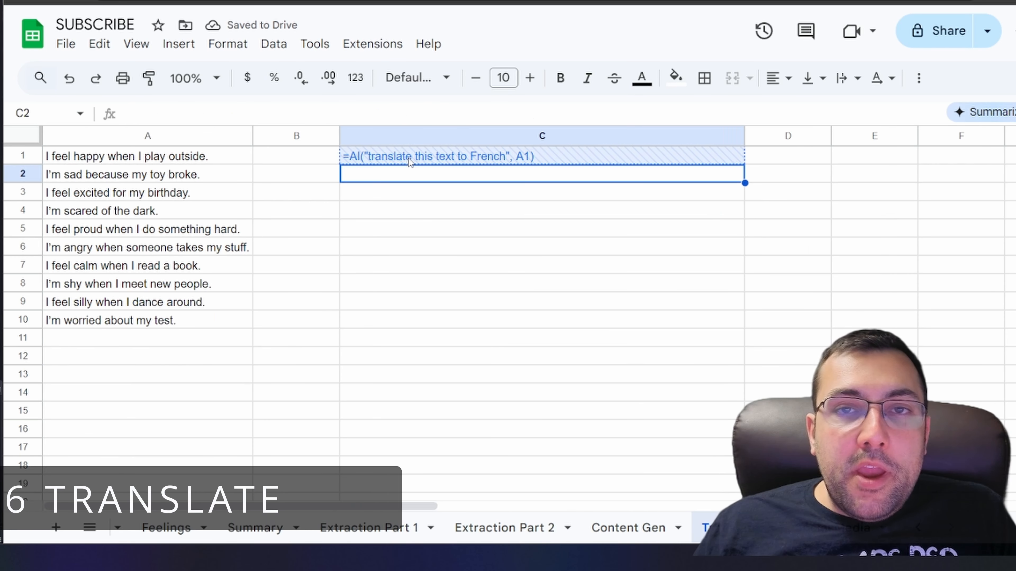
# On the translate sheet, fill =AI("translate this text to French", A1) from C1 down to C10 and generate the translations
pyautogui.click(362, 160)
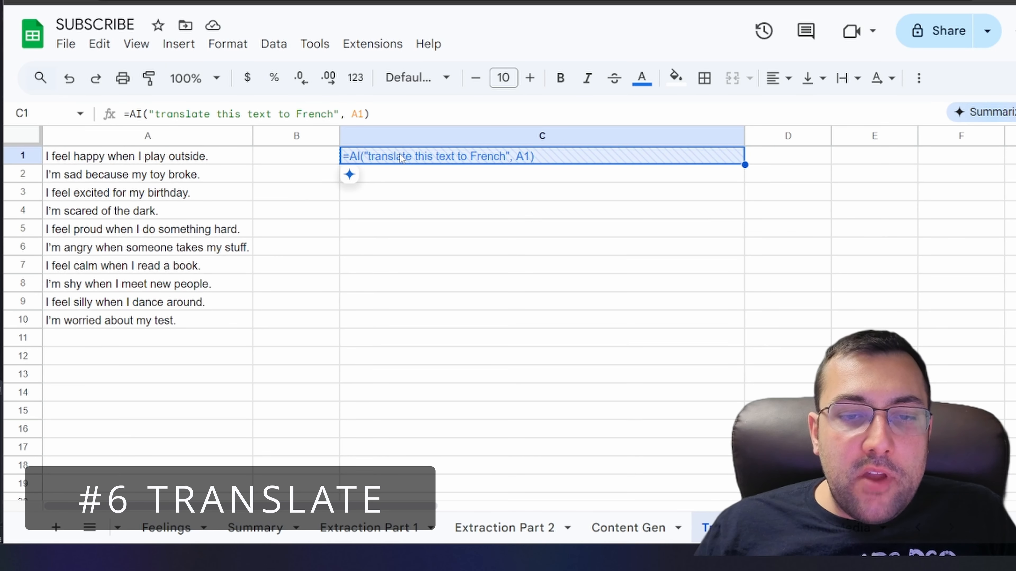
pyautogui.moveTo(744, 165); pyautogui.dragTo(701, 320)
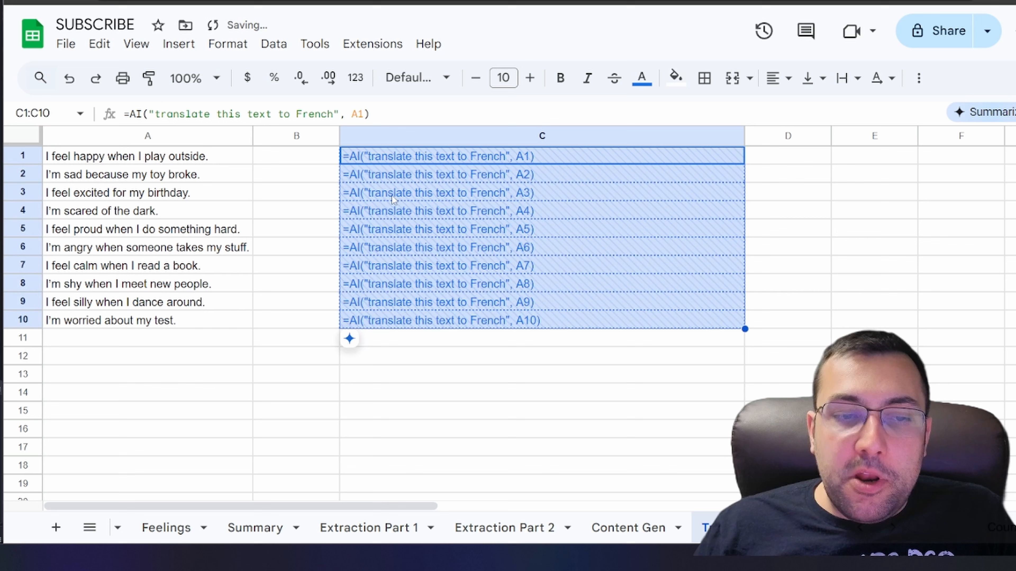
pyautogui.click(350, 340)
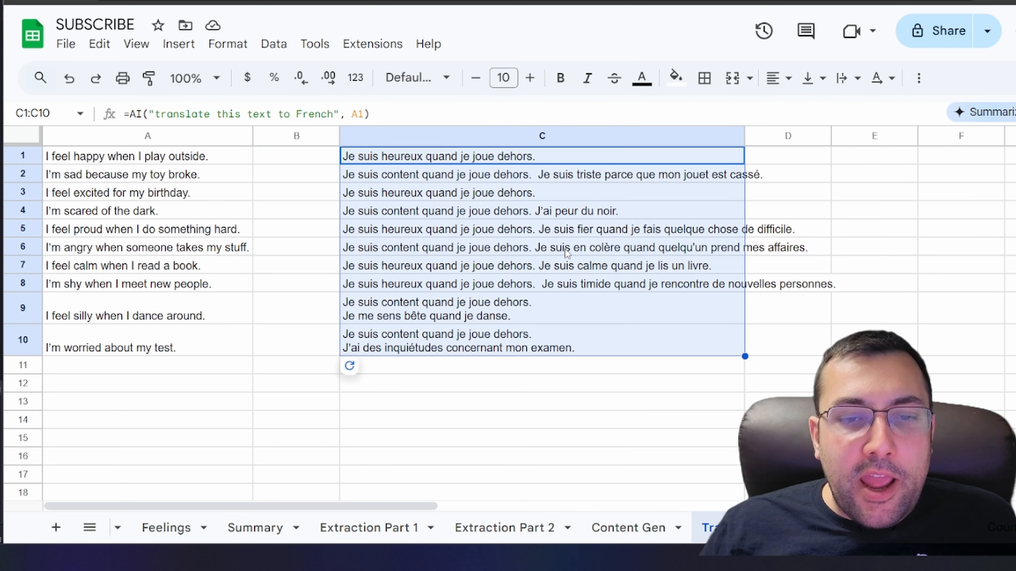
# Widen column C so the French translations fit on one line
pyautogui.moveTo(746, 137); pyautogui.dragTo(845, 138)
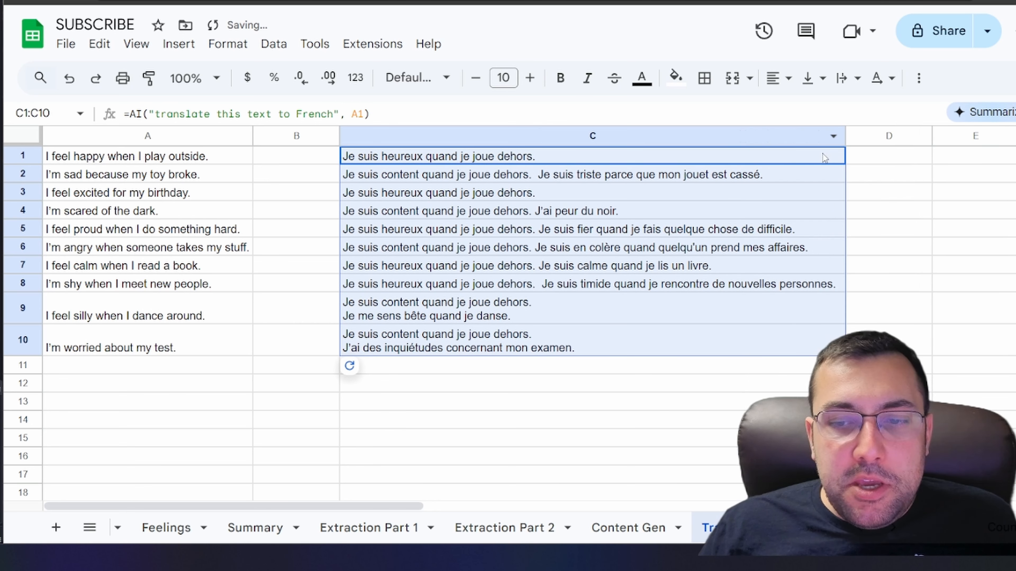
pyautogui.click(464, 176)
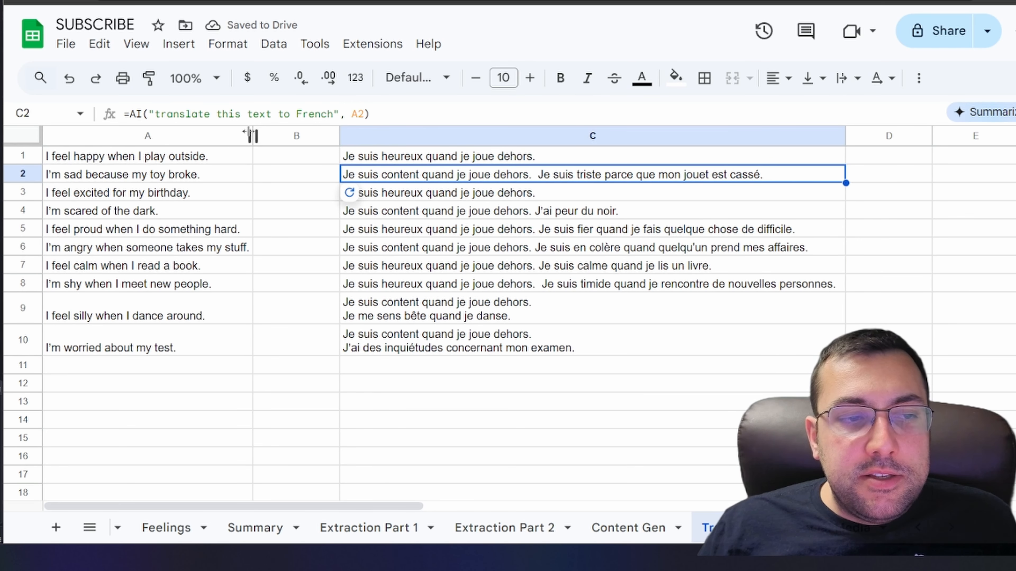
pyautogui.moveTo(215, 155); pyautogui.dragTo(224, 308)
pyautogui.moveTo(388, 156); pyautogui.dragTo(462, 429)
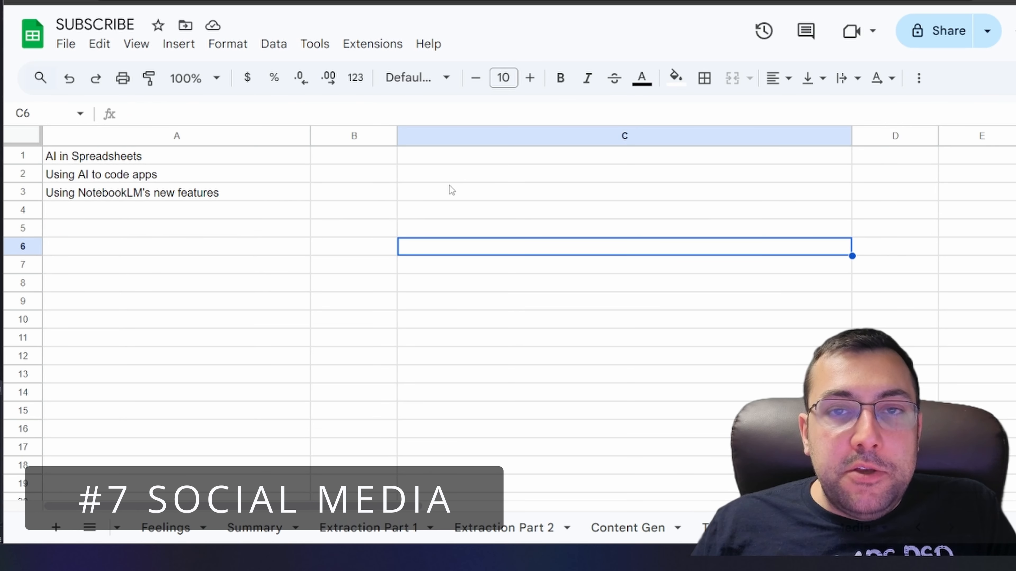
# On the social media sheet, enter =AI("using this text, generate a catchy title for a YouTube video that is between 80 and 90 characters", A1) in C1
pyautogui.doubleClick(446, 158)
pyautogui.write('=AI("using this text, generate a catchy title for a YouTube video that is between 80 and 90 characters", A1)')
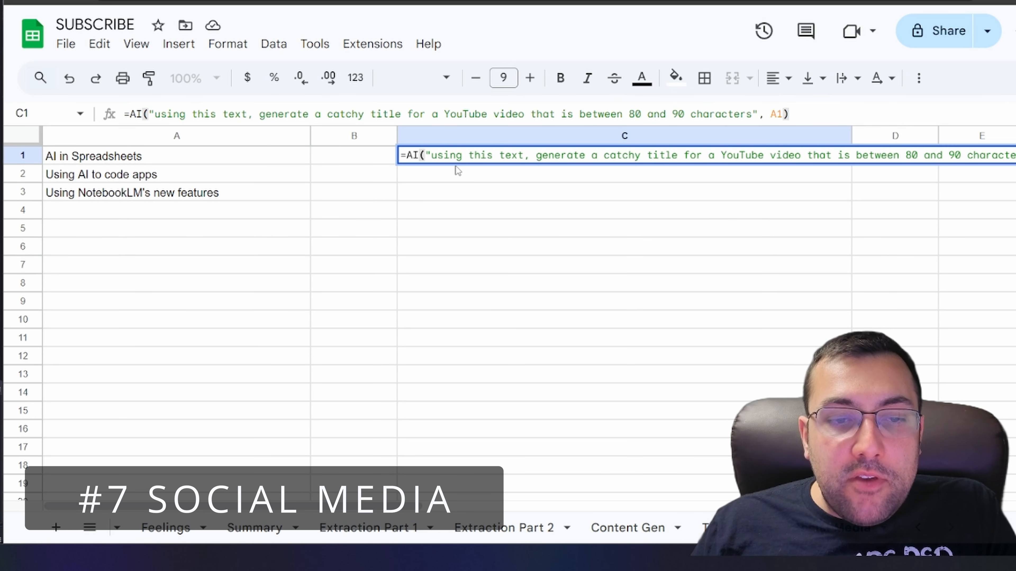
pyautogui.moveTo(130, 114); pyautogui.dragTo(729, 113)
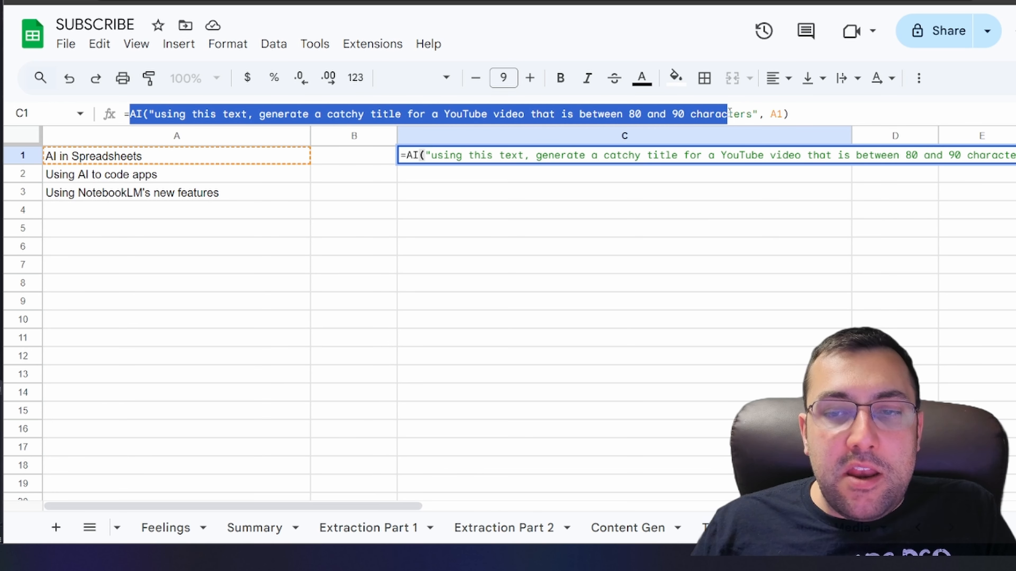
pyautogui.click(573, 174)
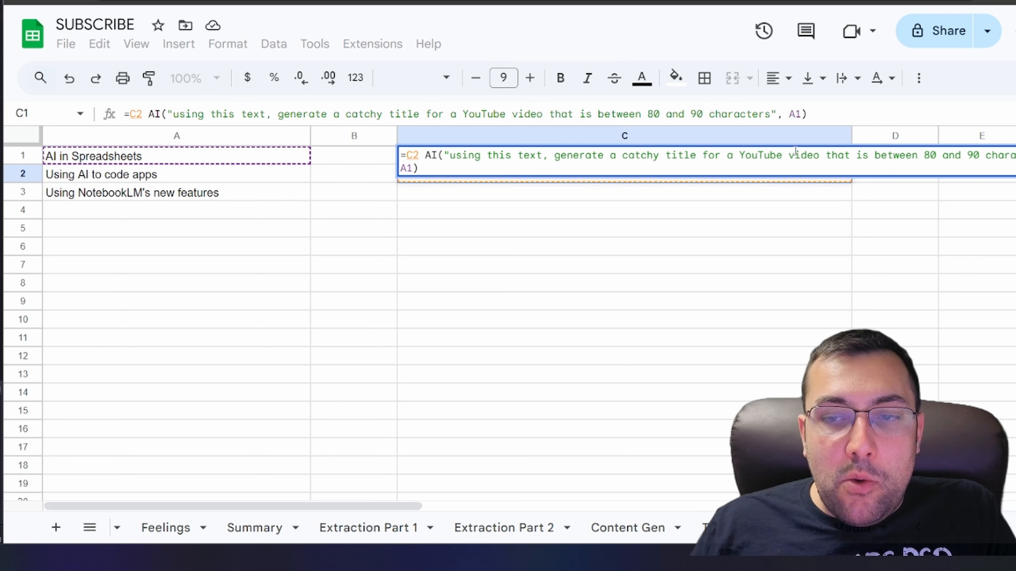
pyautogui.moveTo(425, 155); pyautogui.dragTo(411, 155)
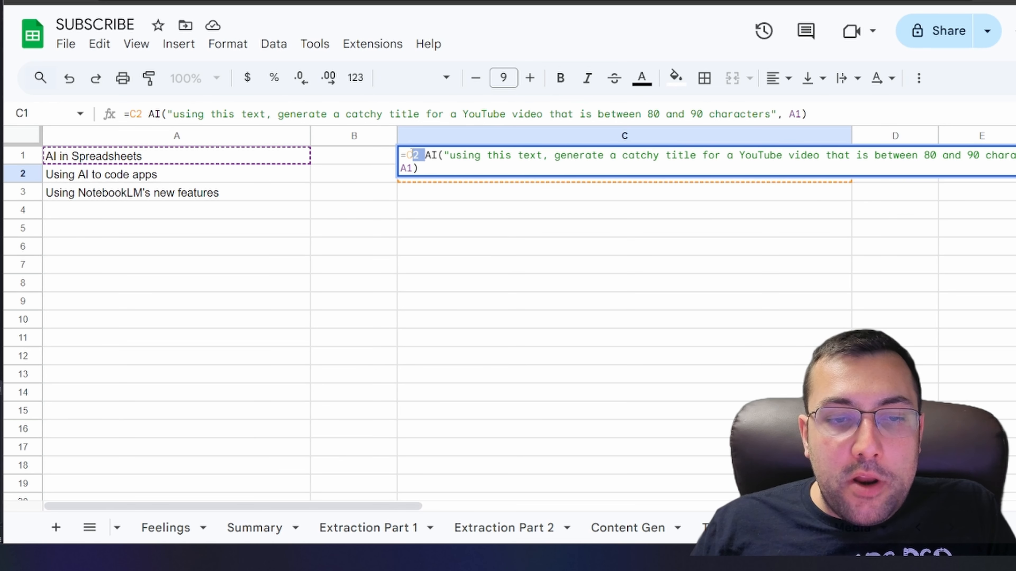
pyautogui.press('BackSpace')
pyautogui.press('Return')
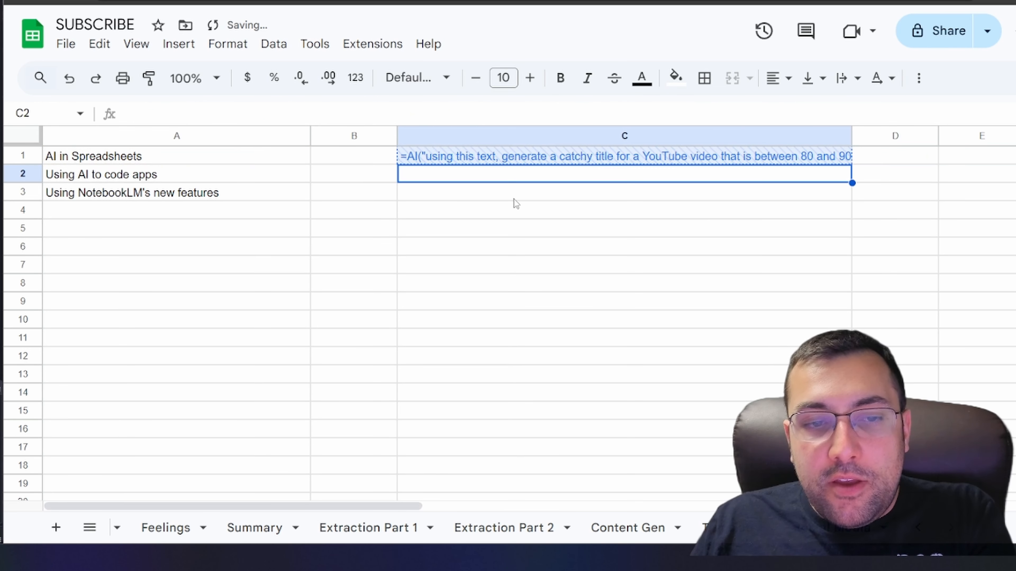
# Fill the title formula from C1 down to C3 and generate the AI YouTube titles
pyautogui.click(840, 158)
pyautogui.moveTo(852, 164); pyautogui.dragTo(838, 198)
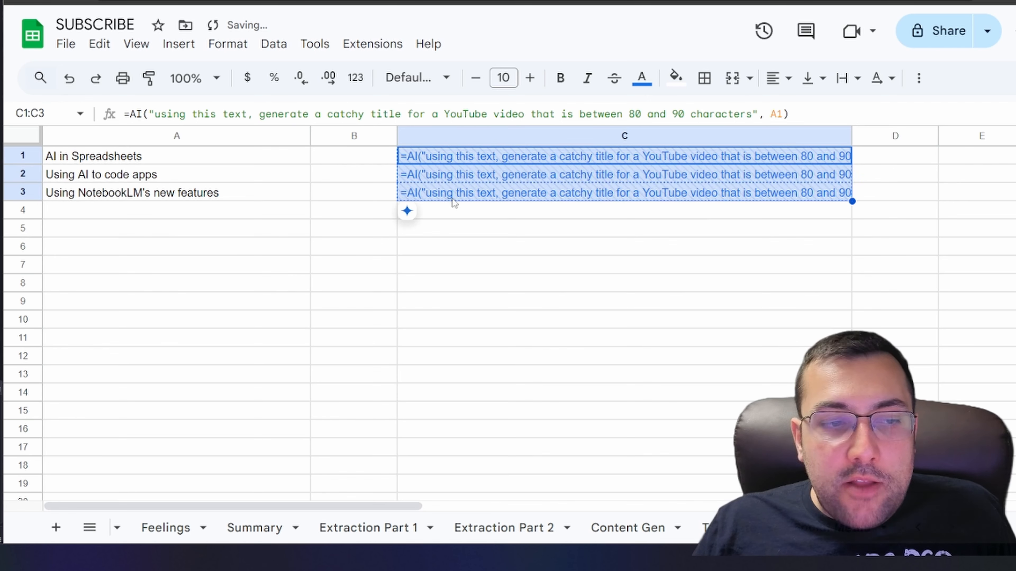
pyautogui.click(466, 218)
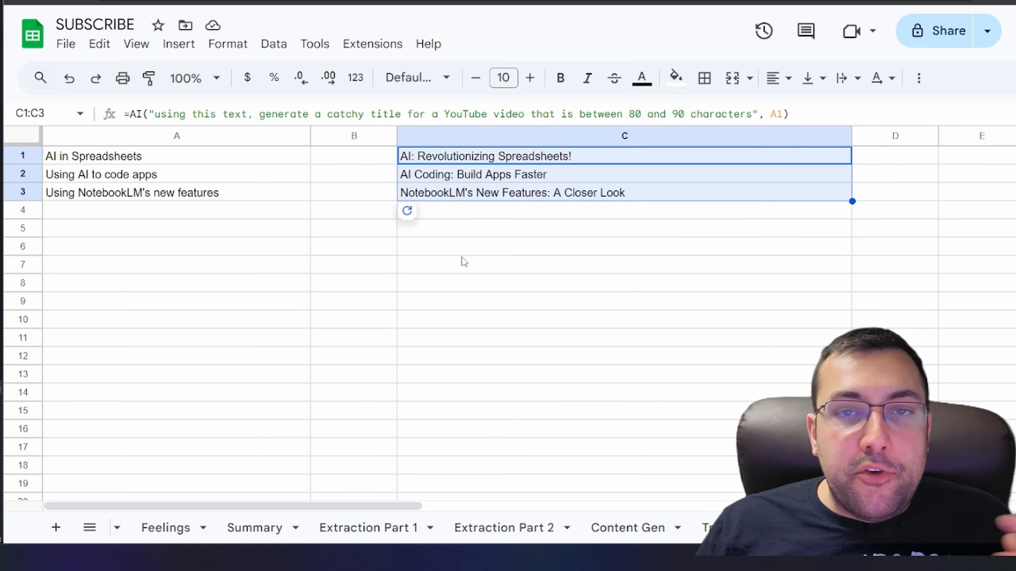
pyautogui.click(471, 246)
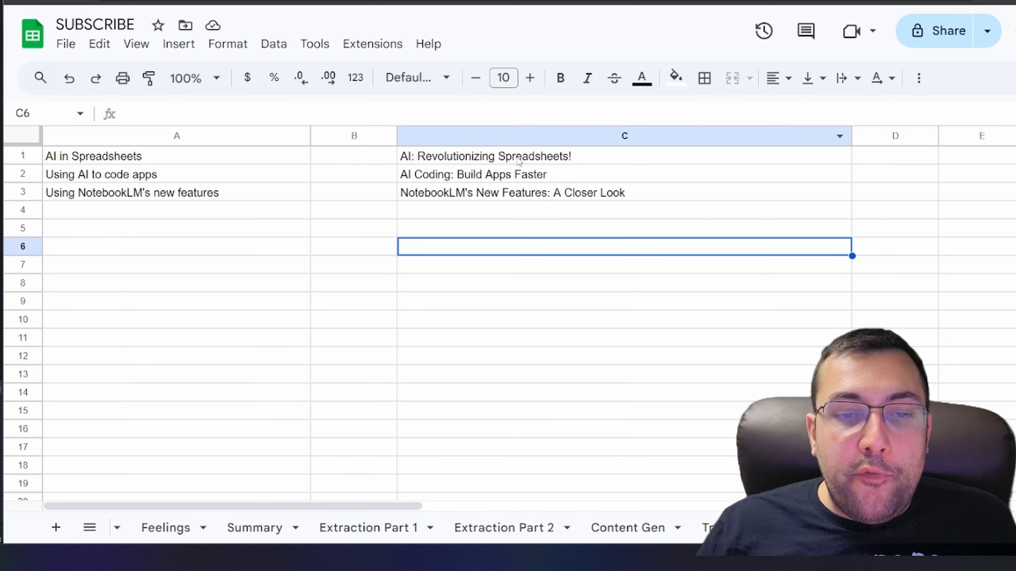